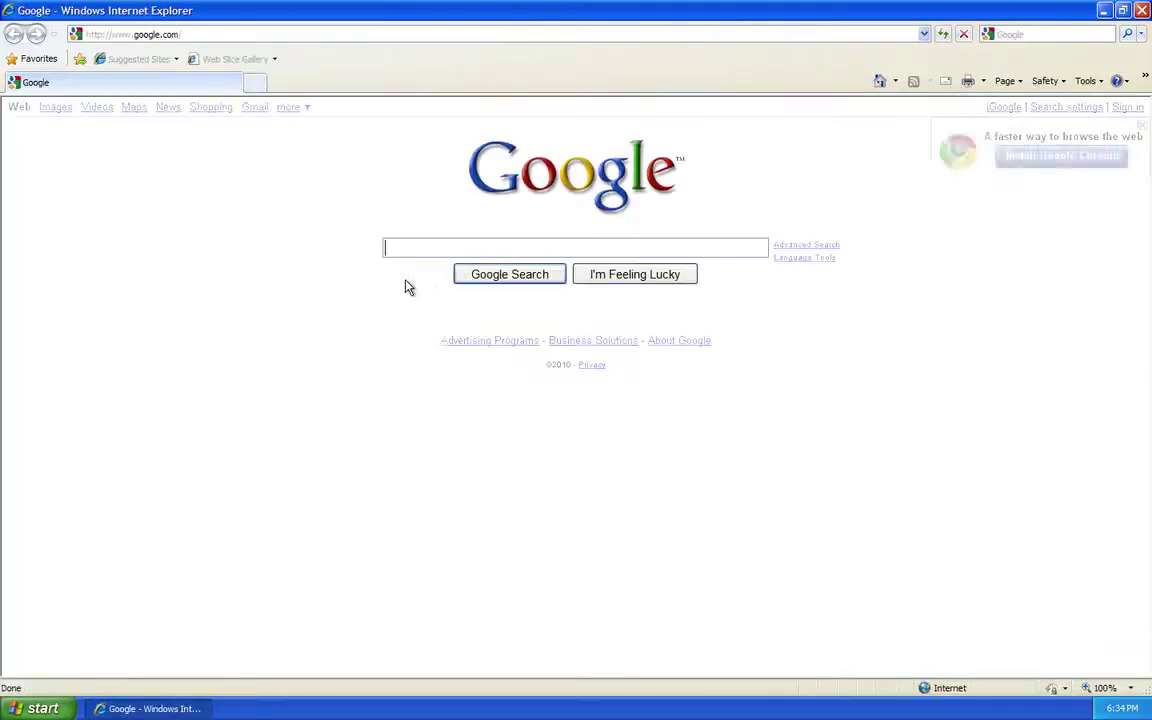
Step: Search Google for audacity and open the official site's Audacity 1.2.6 download page
text(audacity)
key(Return)
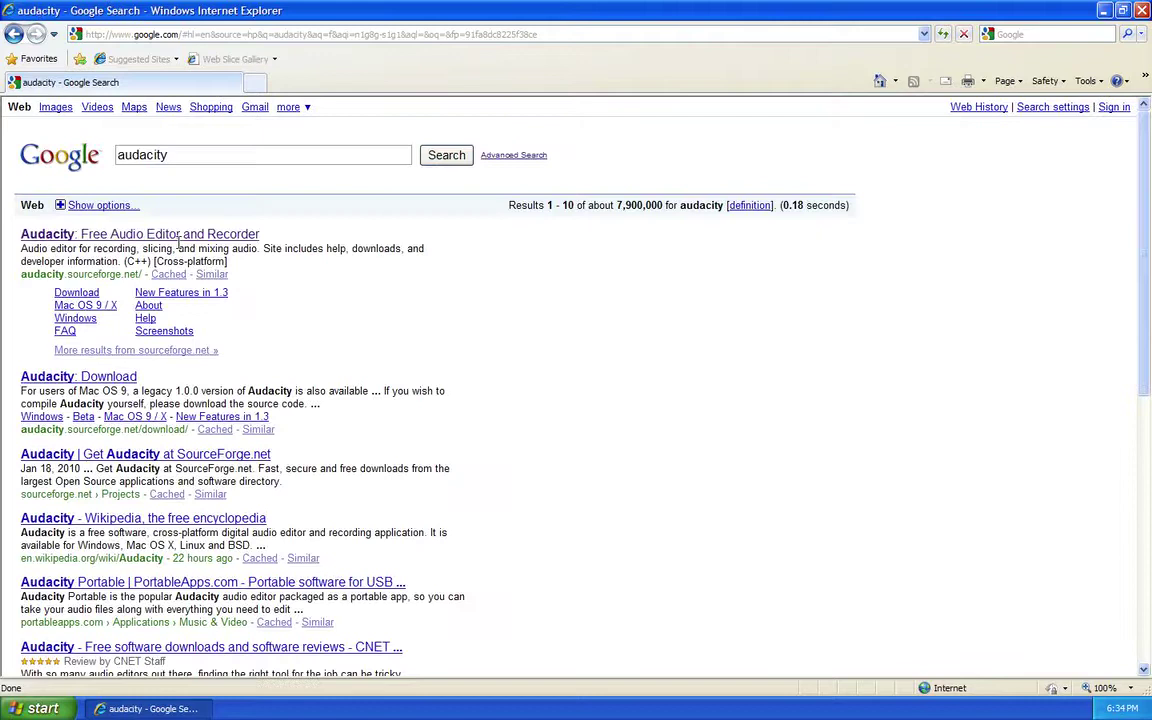
click(178, 237)
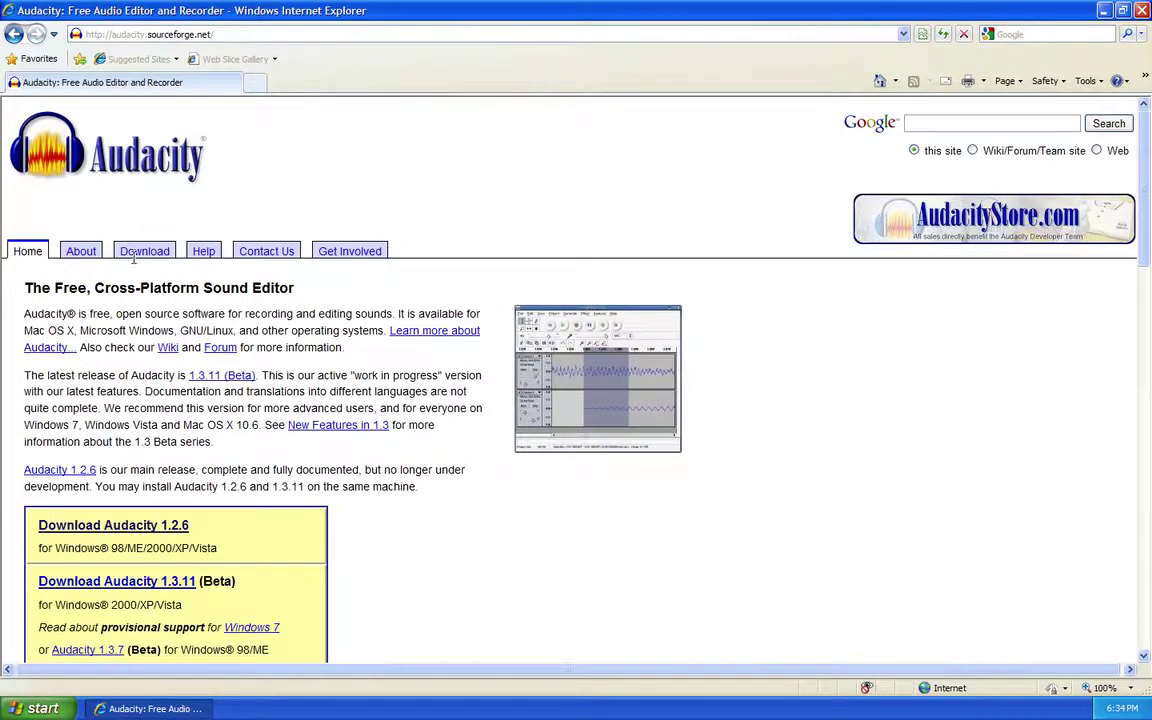
scroll(292, 432, down, 1)
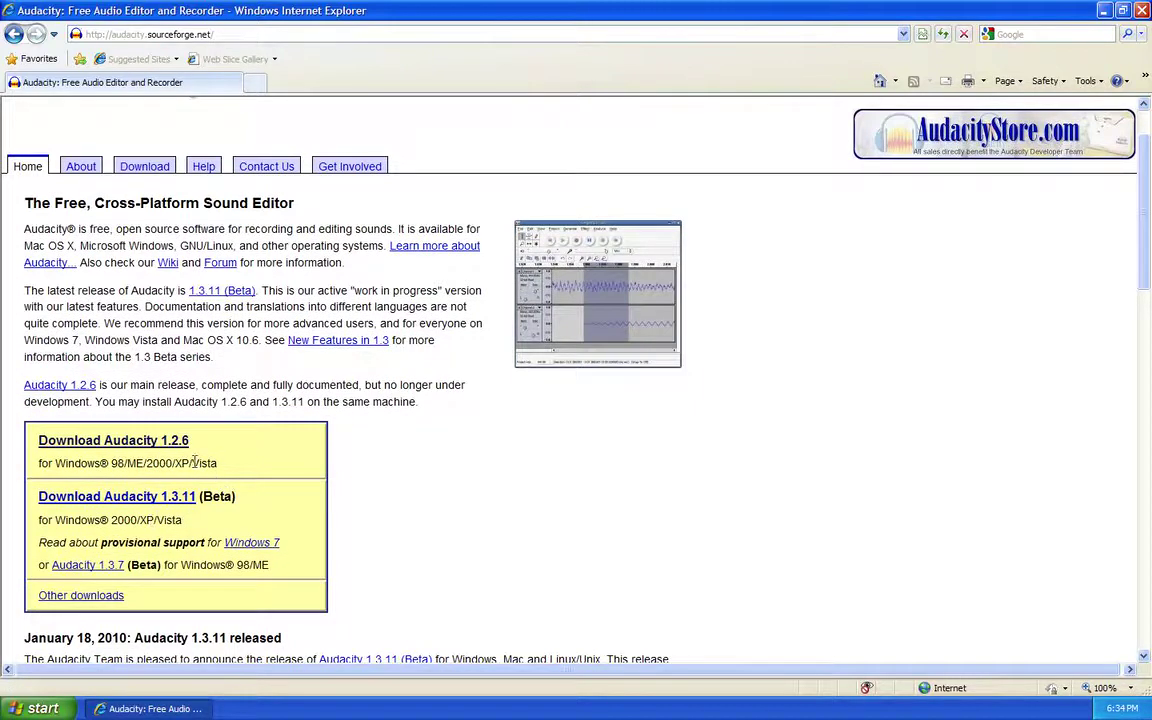
click(147, 443)
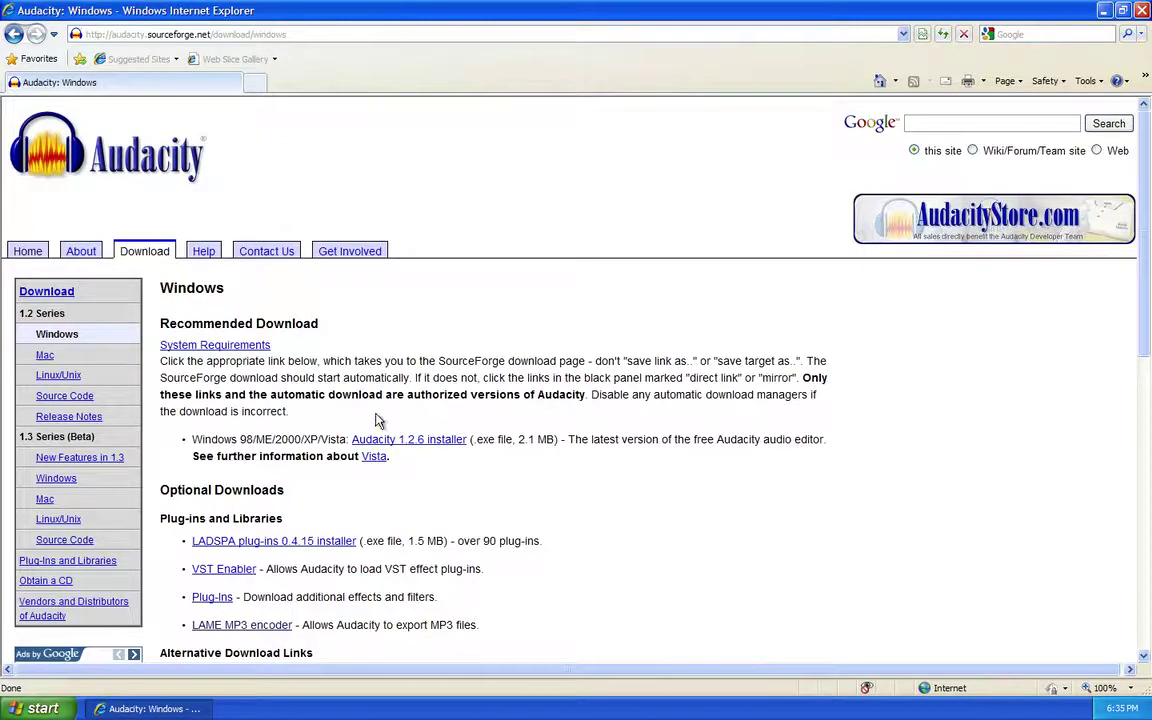
Step: Download audacity-win-1.2.6.exe from SourceForge and run it despite the unverified publisher warning
click(428, 441)
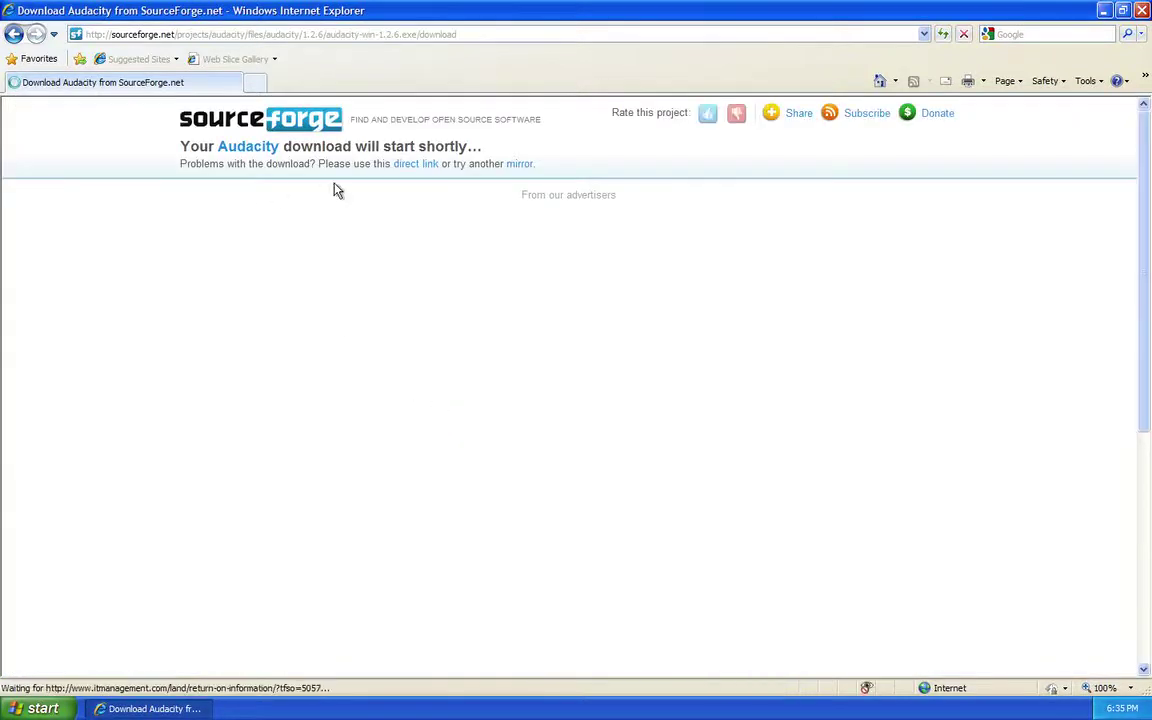
click(424, 170)
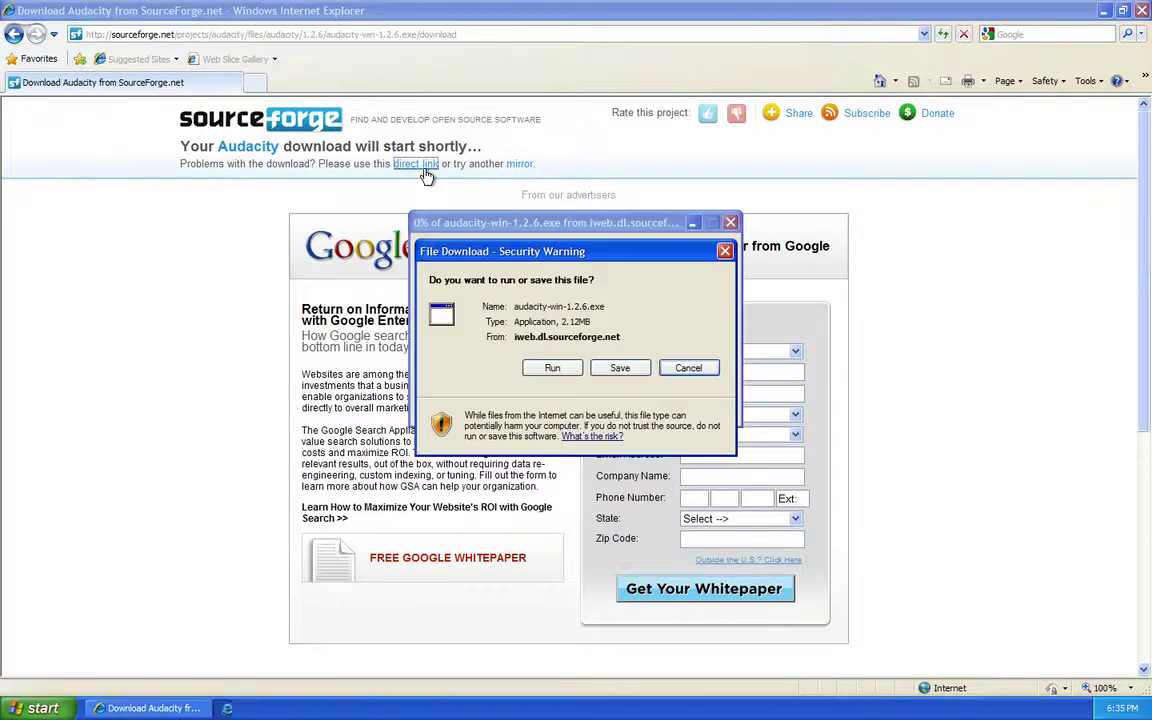
click(552, 368)
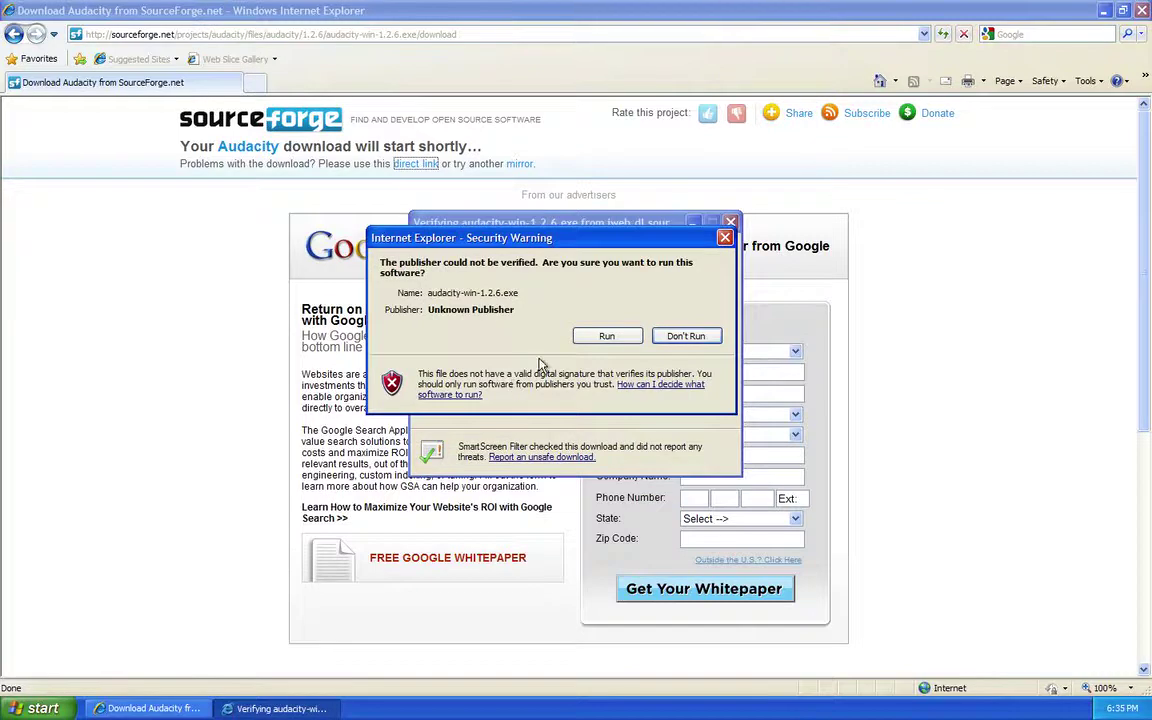
click(600, 340)
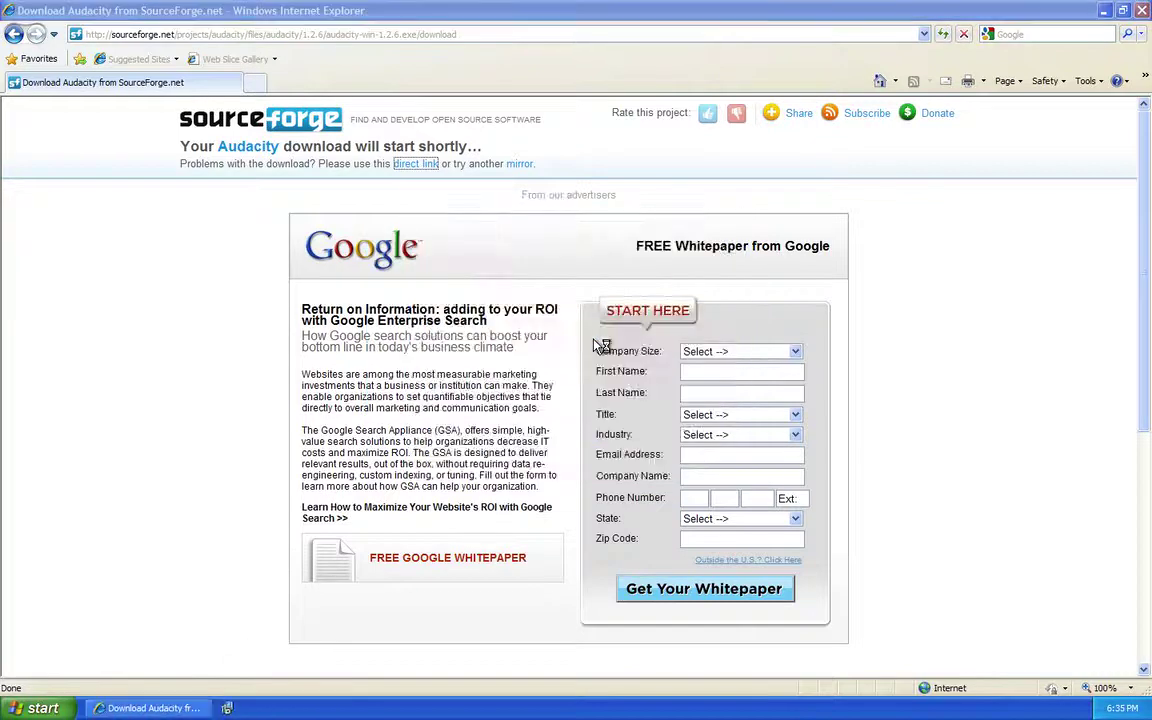
Step: Accept the license and install Audacity to C:\Program Files\Audacity with defaults, not launching it afterwards
click(667, 485)
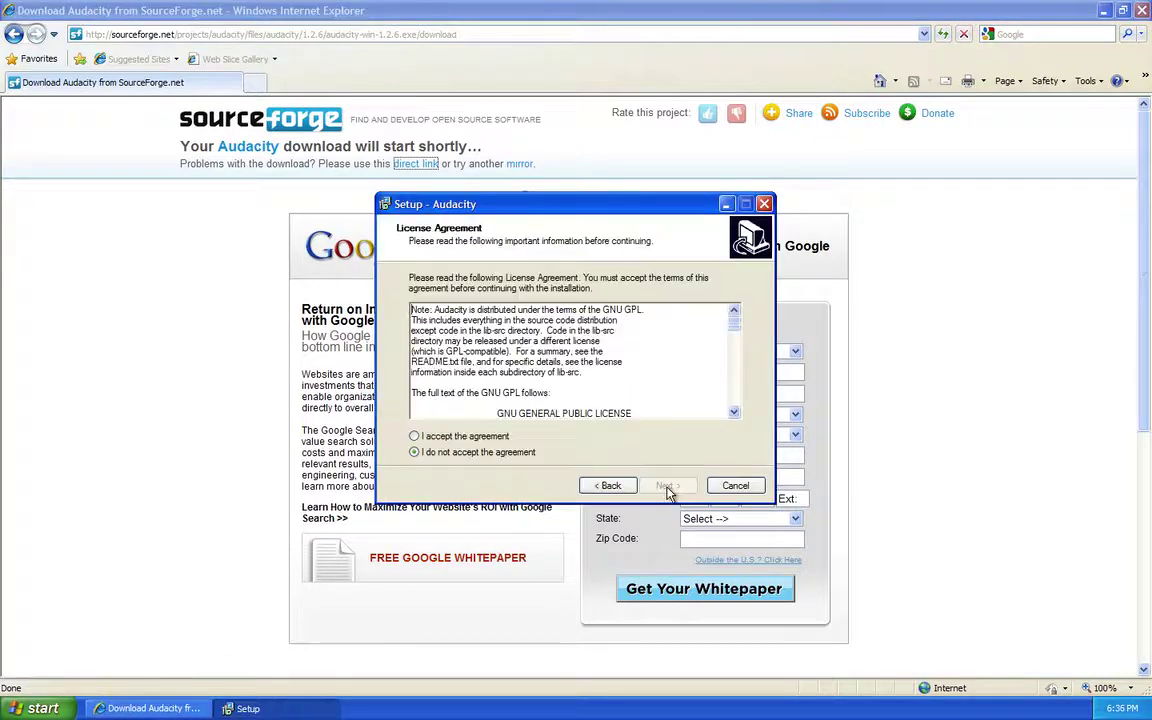
click(479, 436)
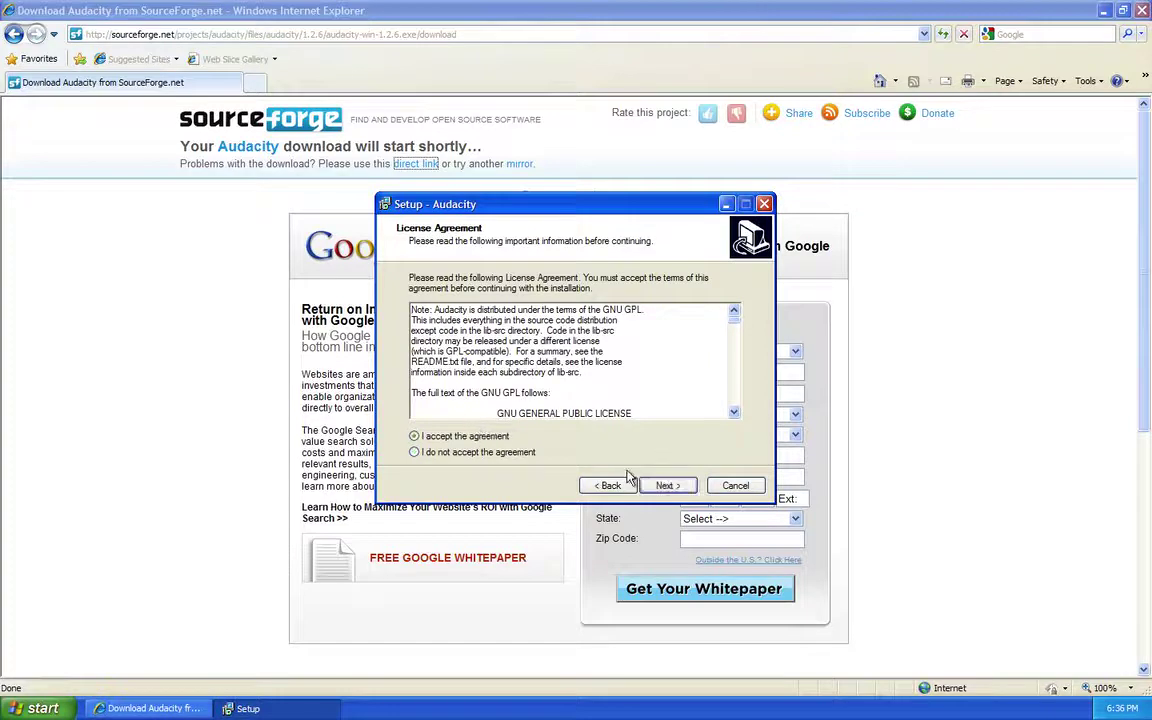
click(664, 486)
click(662, 487)
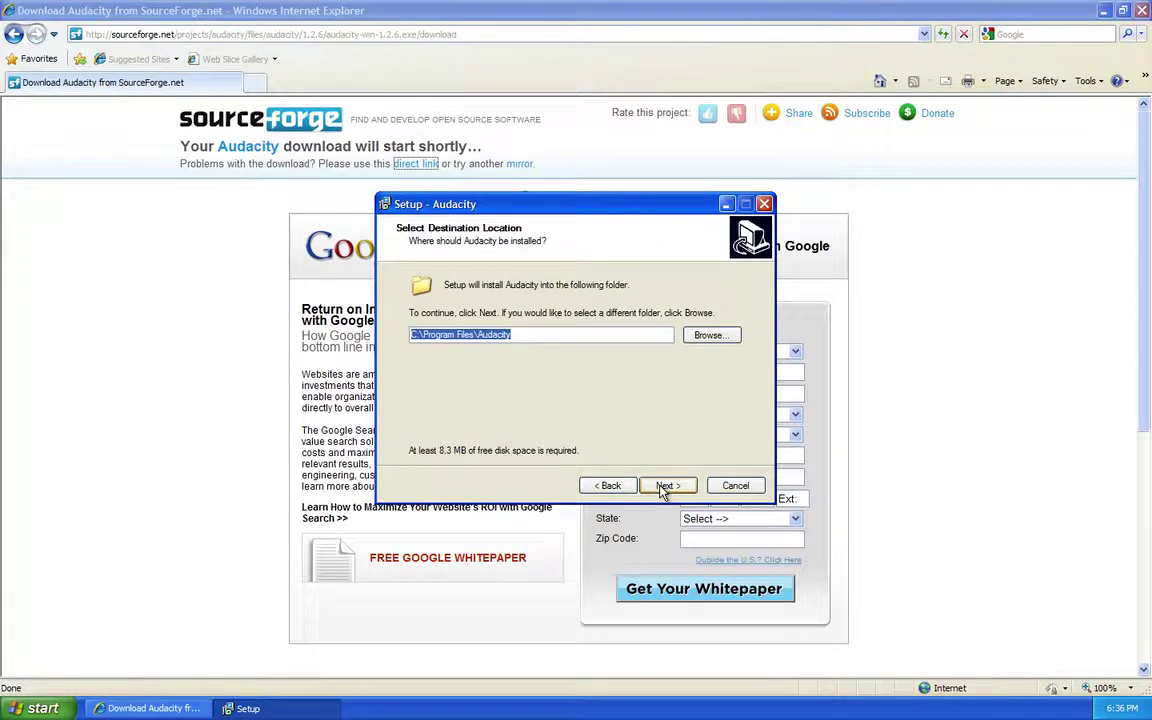
click(662, 487)
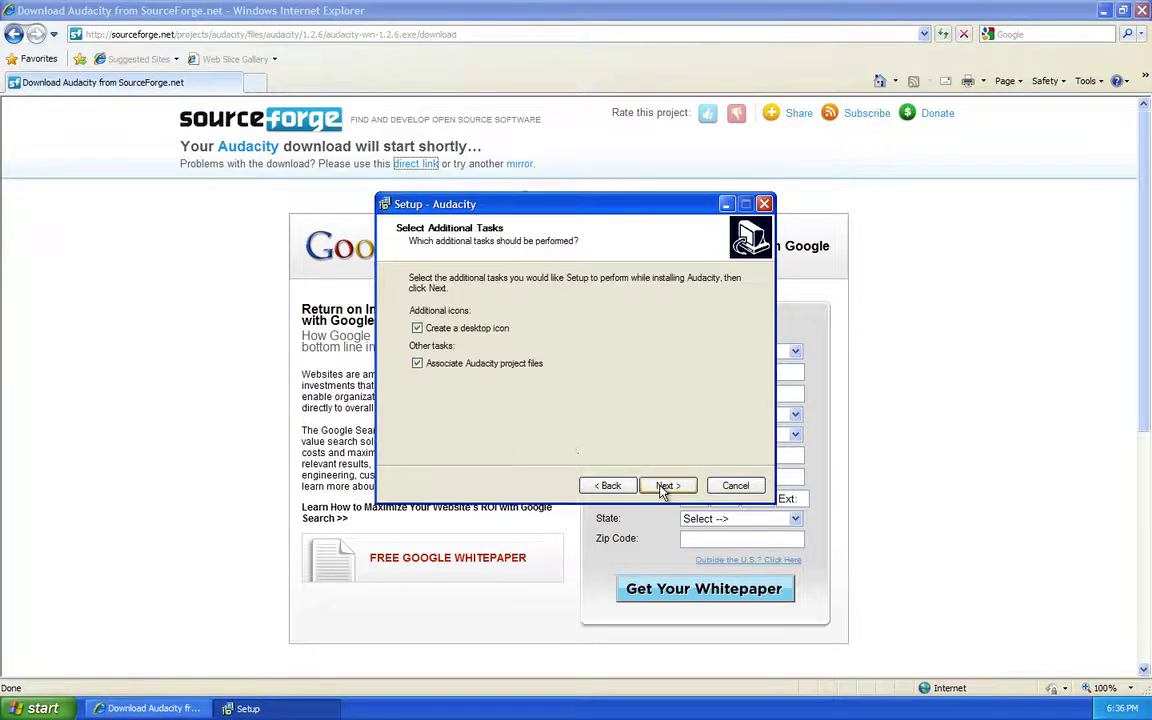
click(662, 487)
click(665, 486)
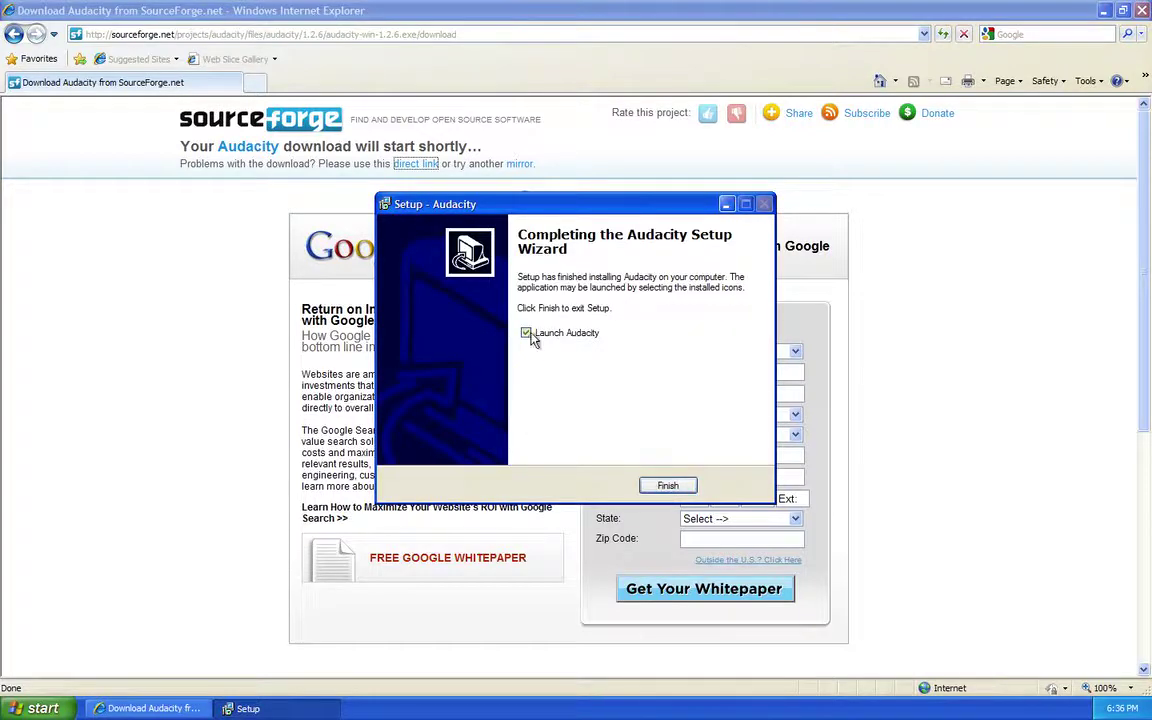
click(528, 335)
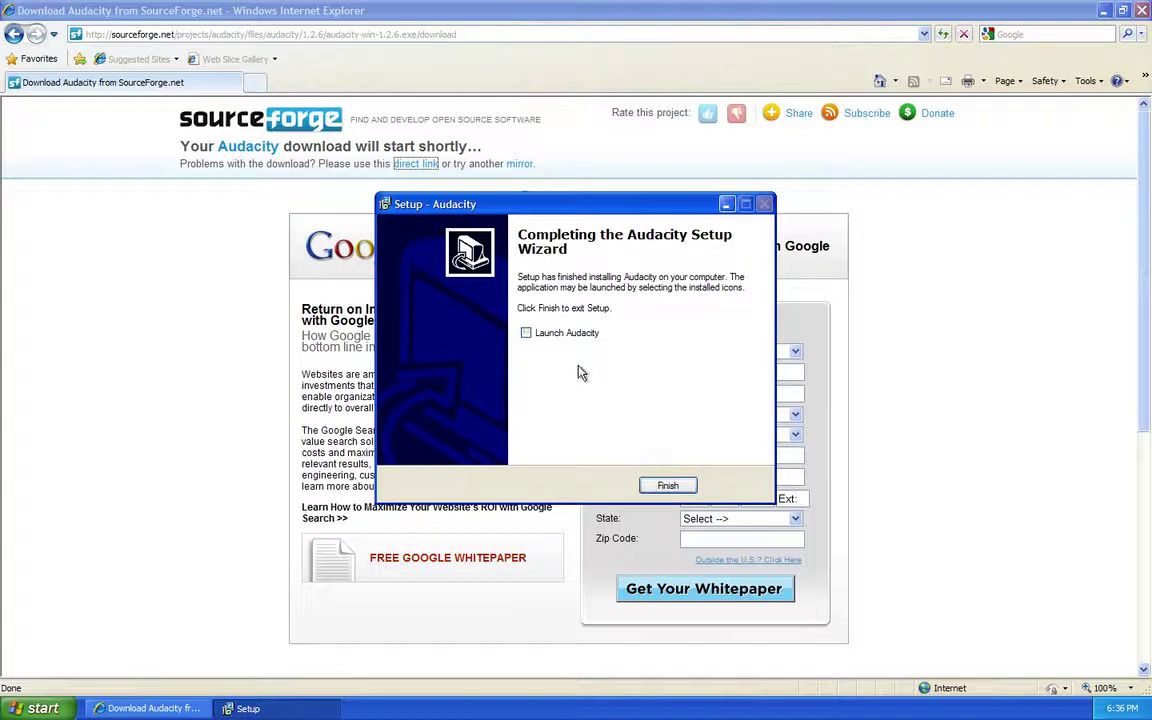
click(665, 486)
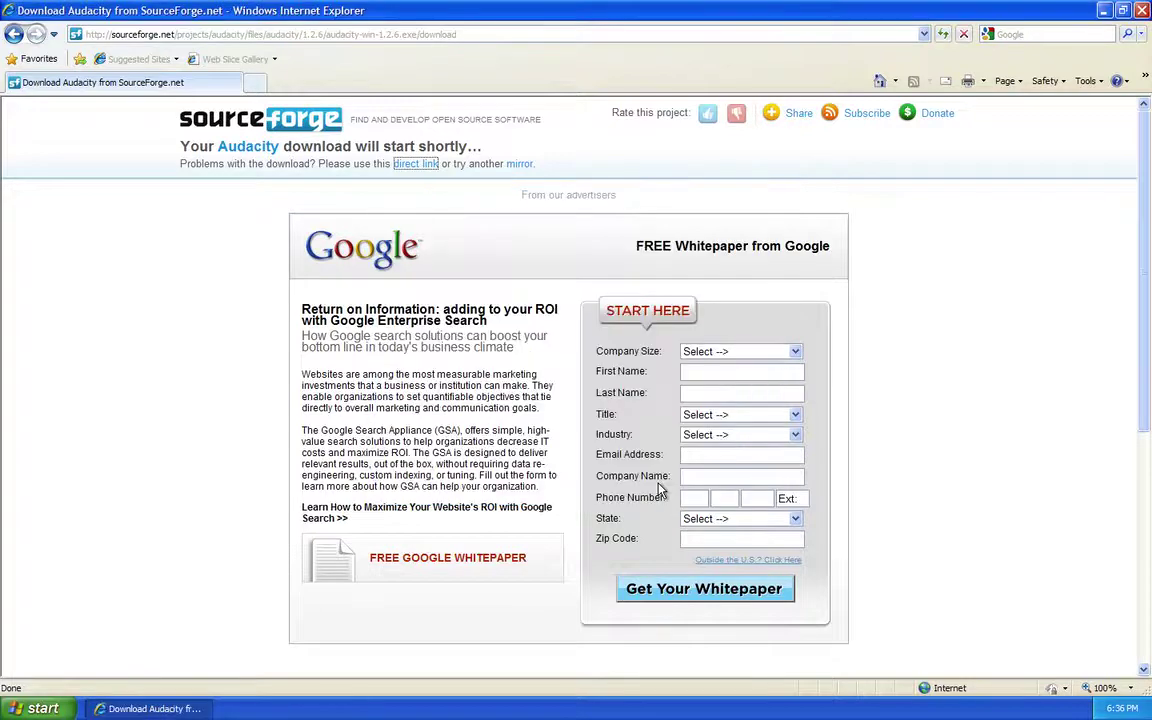
Step: Go back to the Audacity download page and follow the LAME MP3 encoder link to its download page
click(14, 34)
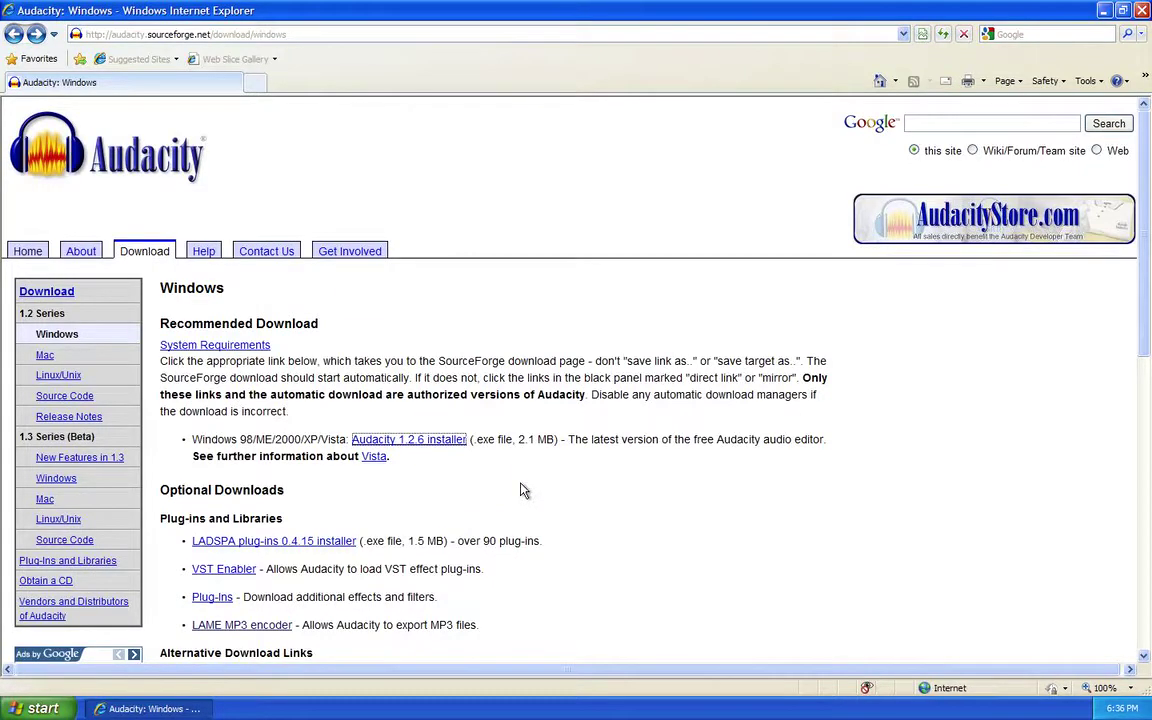
scroll(520, 490, down, 3)
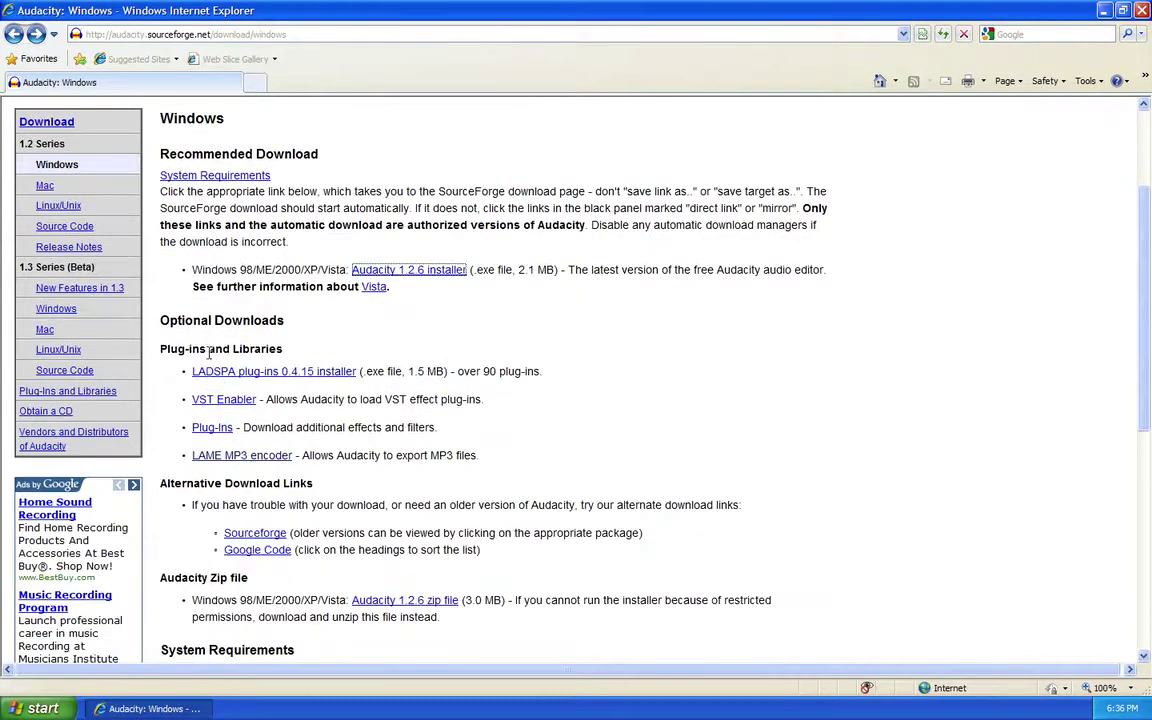
click(254, 460)
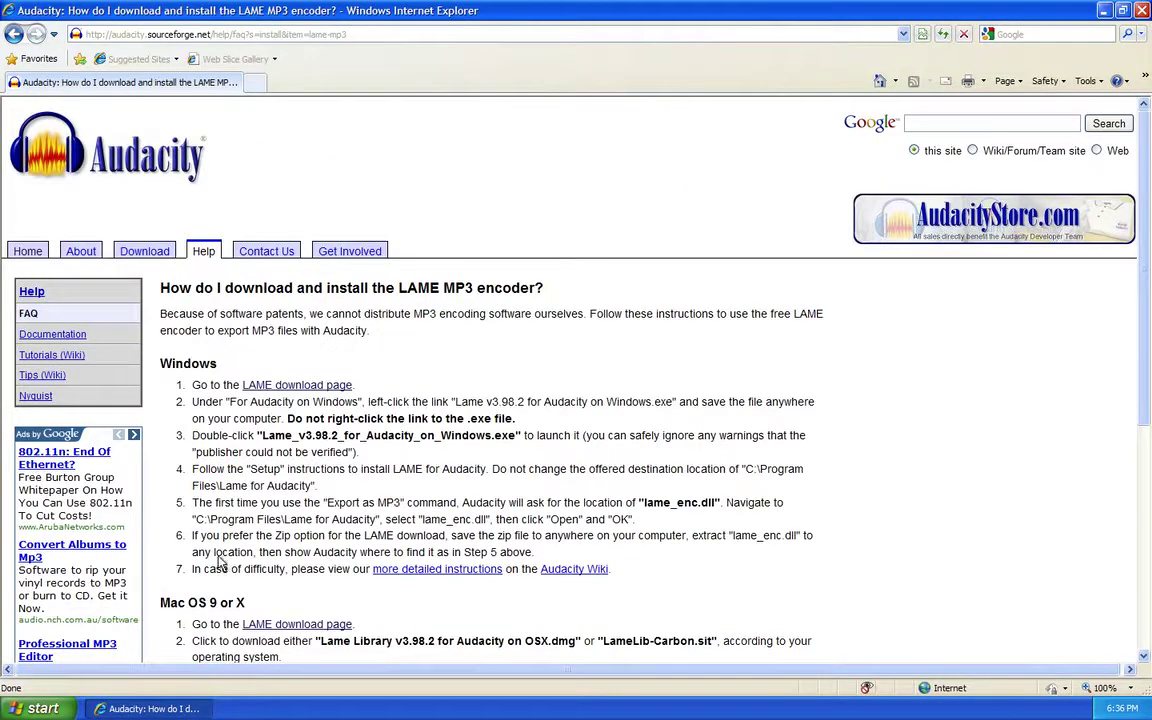
click(299, 388)
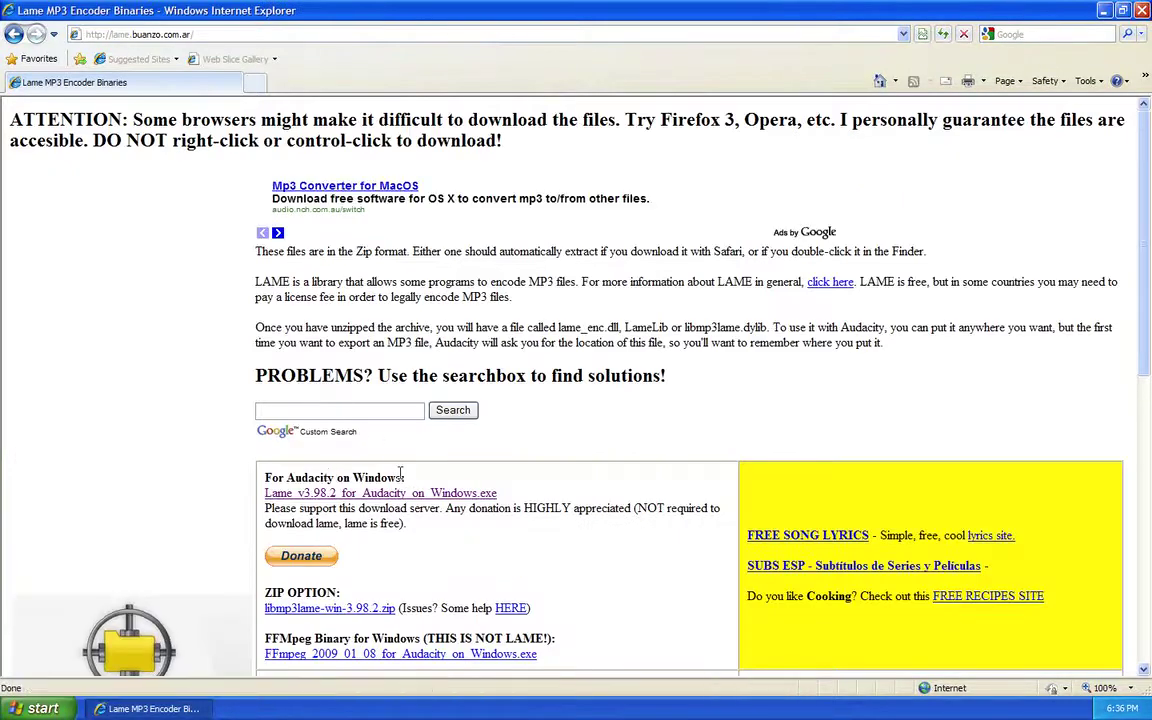
Step: Start downloading Lame_v3.98.2_for_Audacity_on_Windows.exe from the For Audacity on Windows section
scroll(400, 476, down, 1)
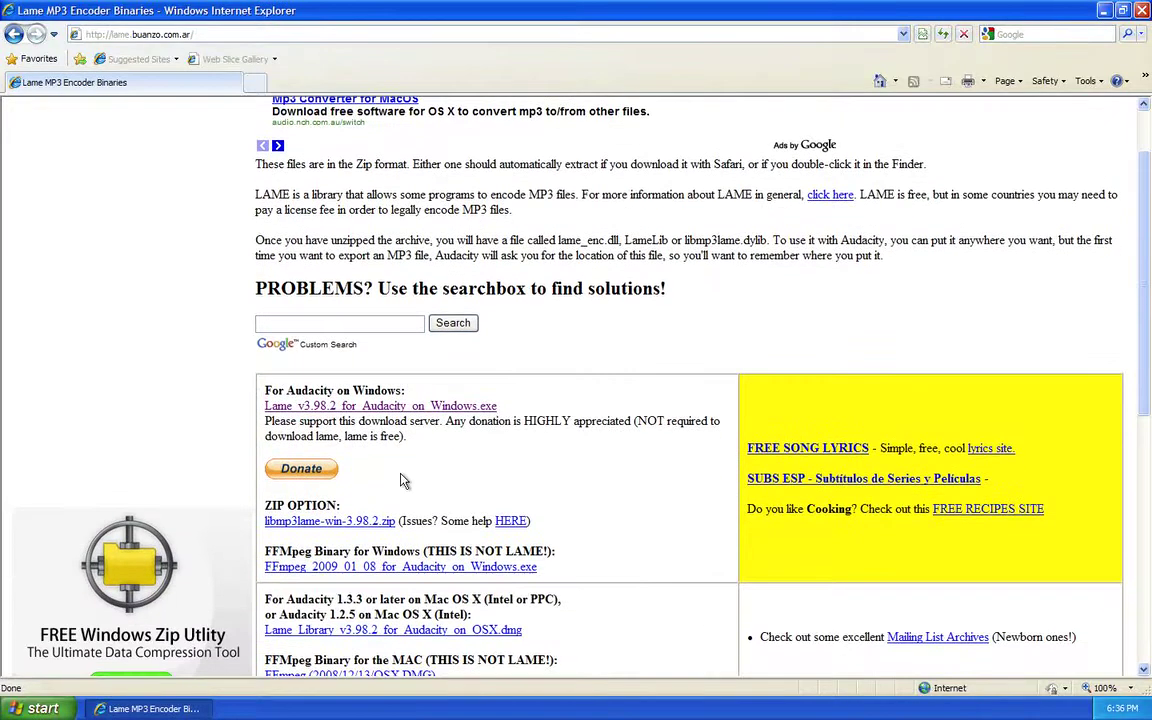
triple_click(269, 390)
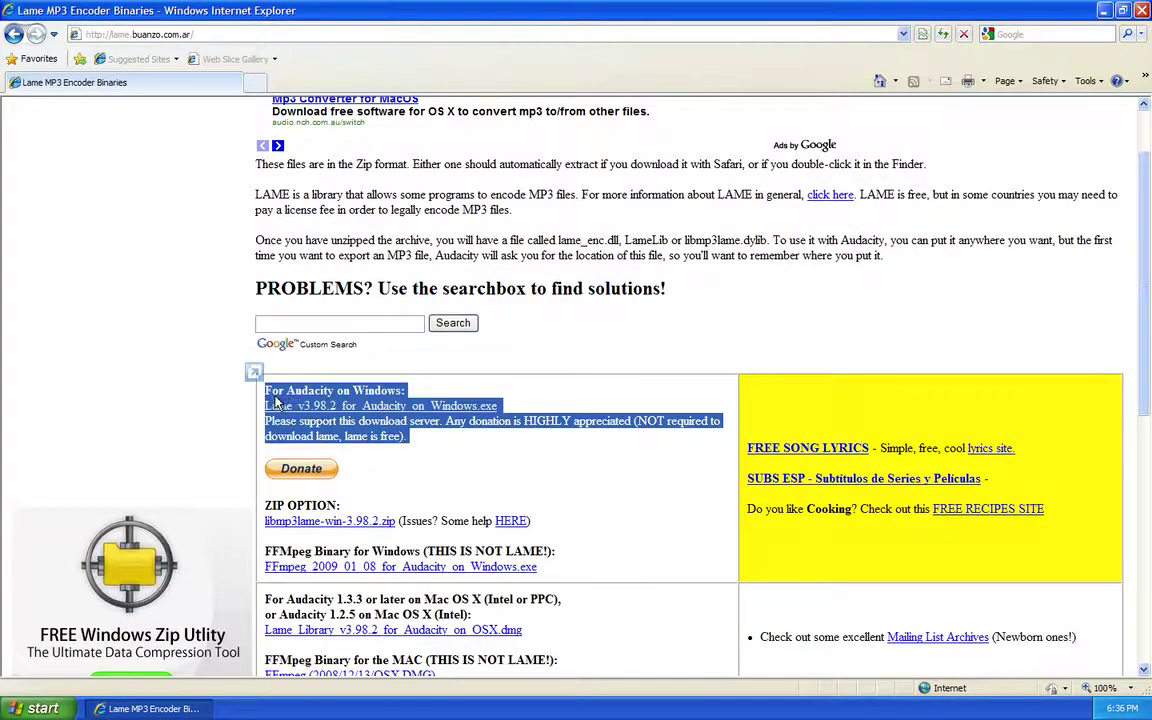
click(362, 416)
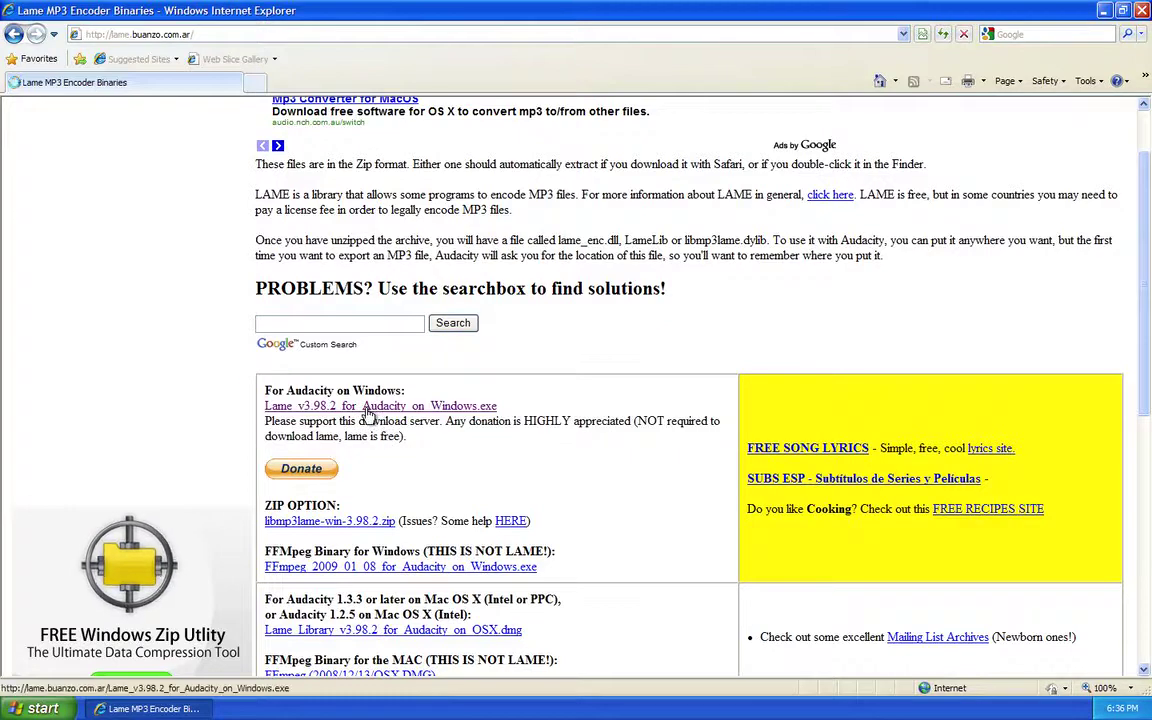
click(366, 411)
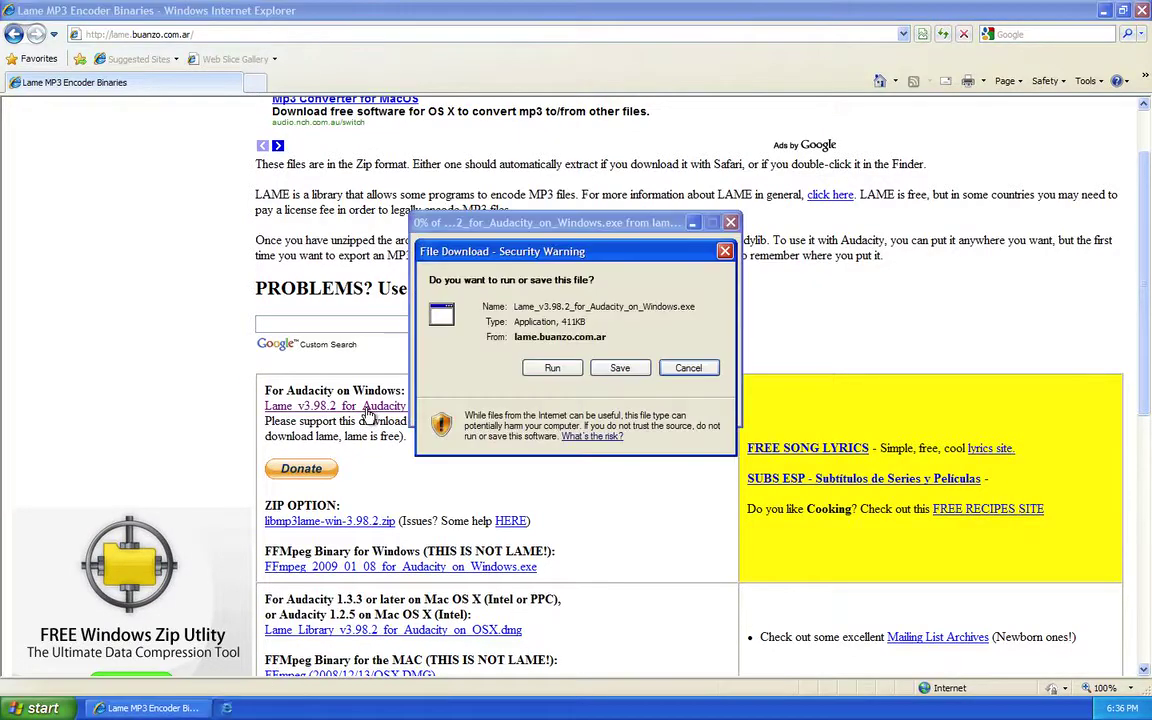
Step: Run the LAME v3.98.2 installer, accept the license, and install with the default folder
click(552, 369)
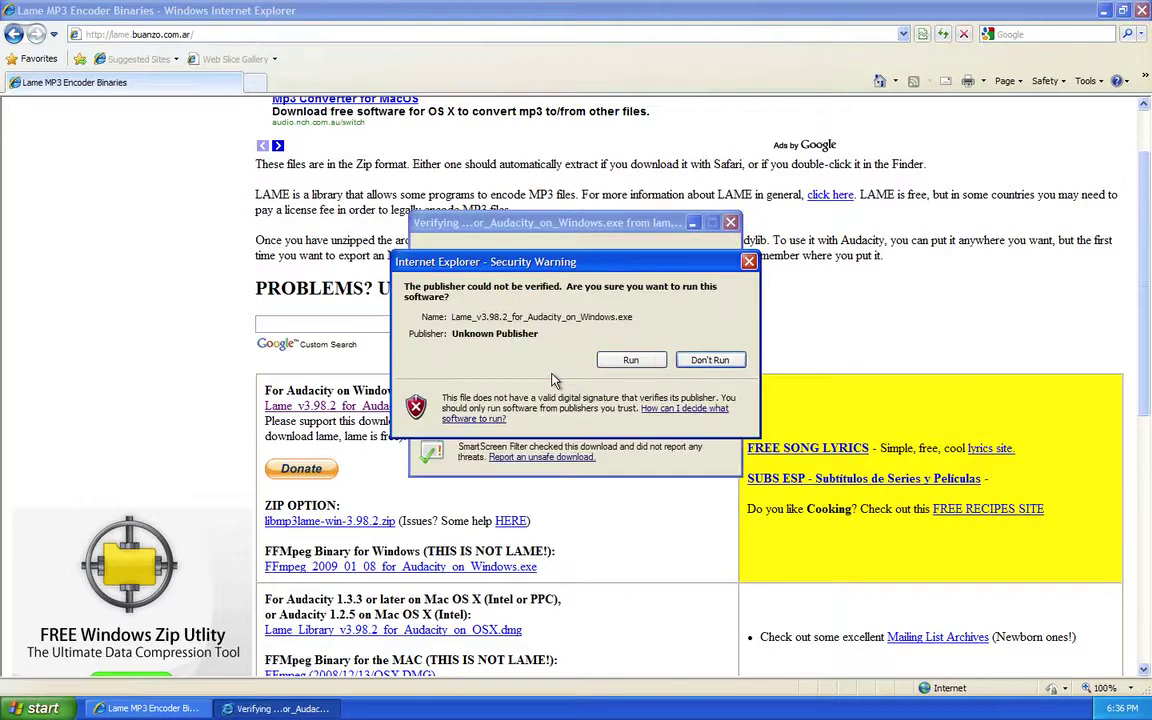
click(631, 365)
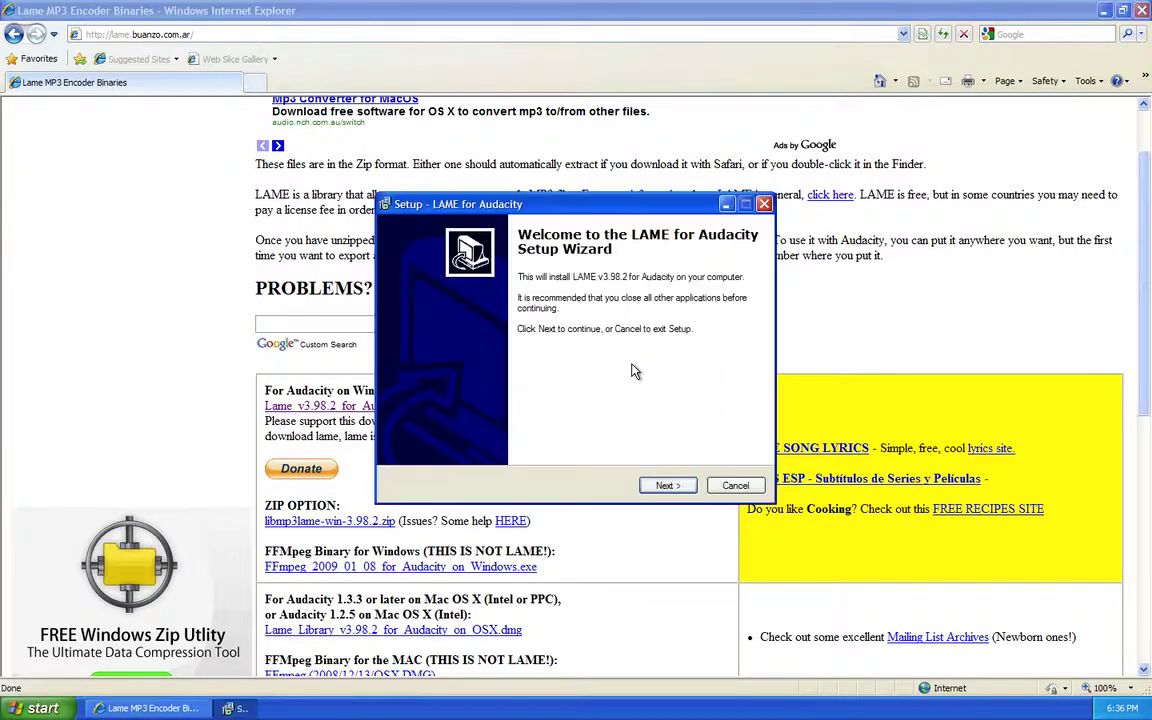
click(668, 484)
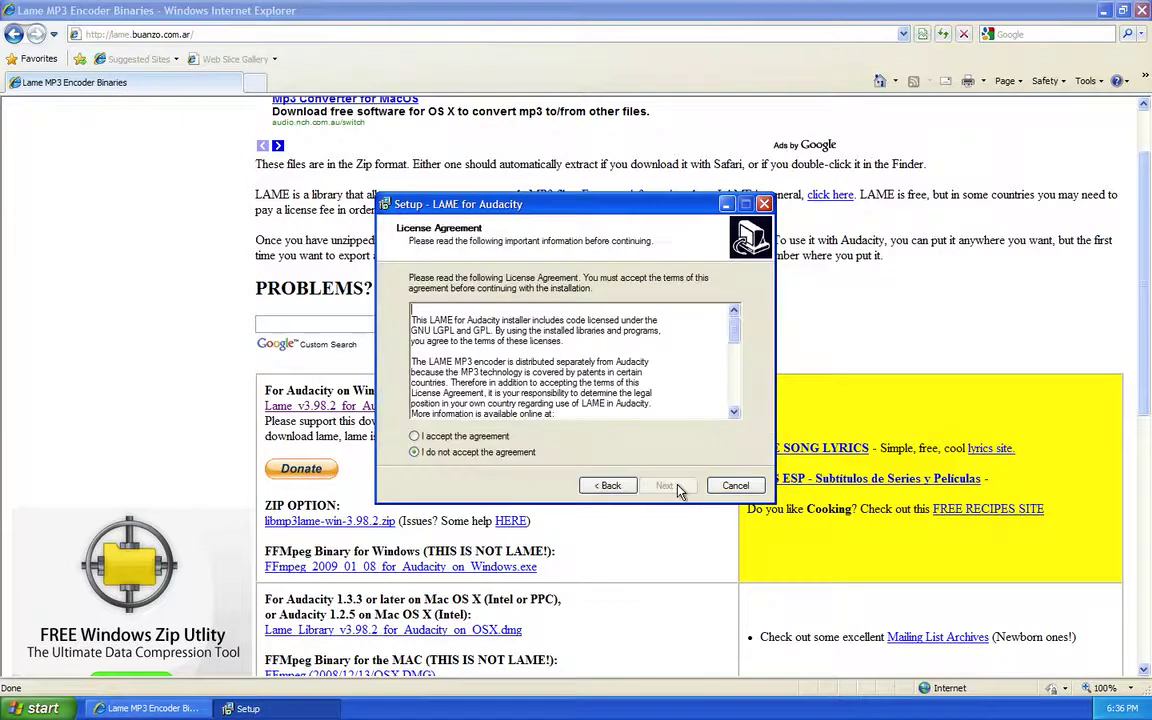
click(440, 437)
click(668, 486)
click(668, 486)
click(668, 486)
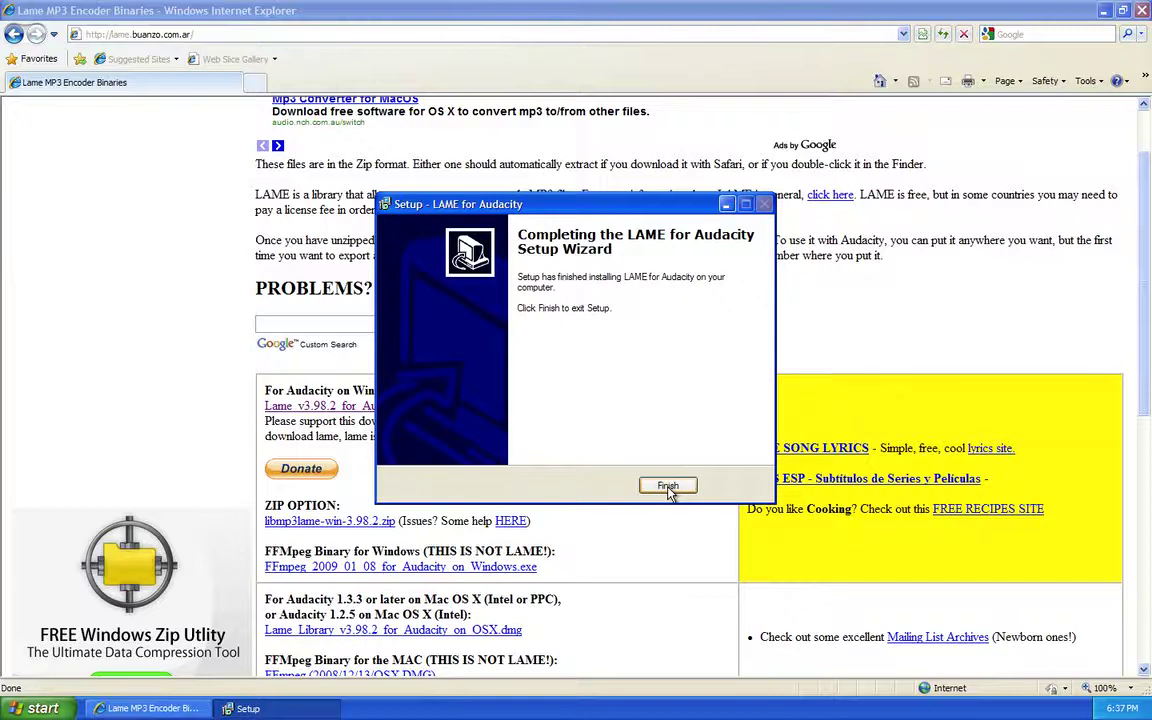
click(668, 486)
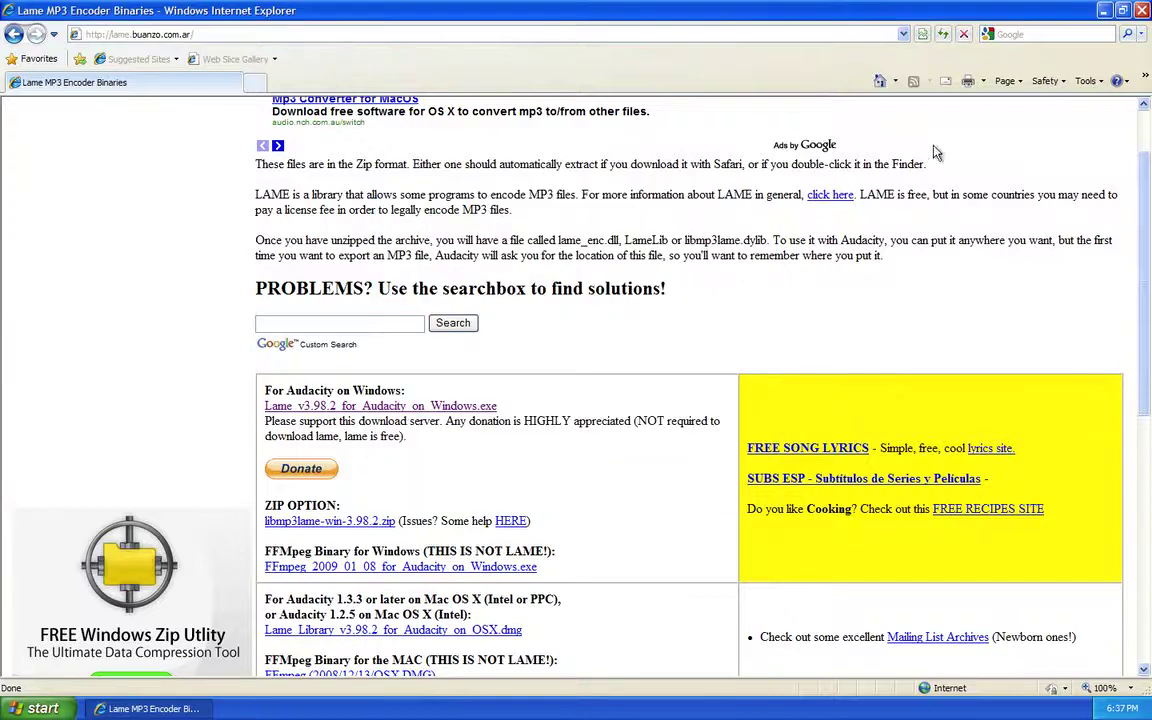
Step: Close the browser, launch Audacity from the desktop, and open its Preferences
click(1141, 12)
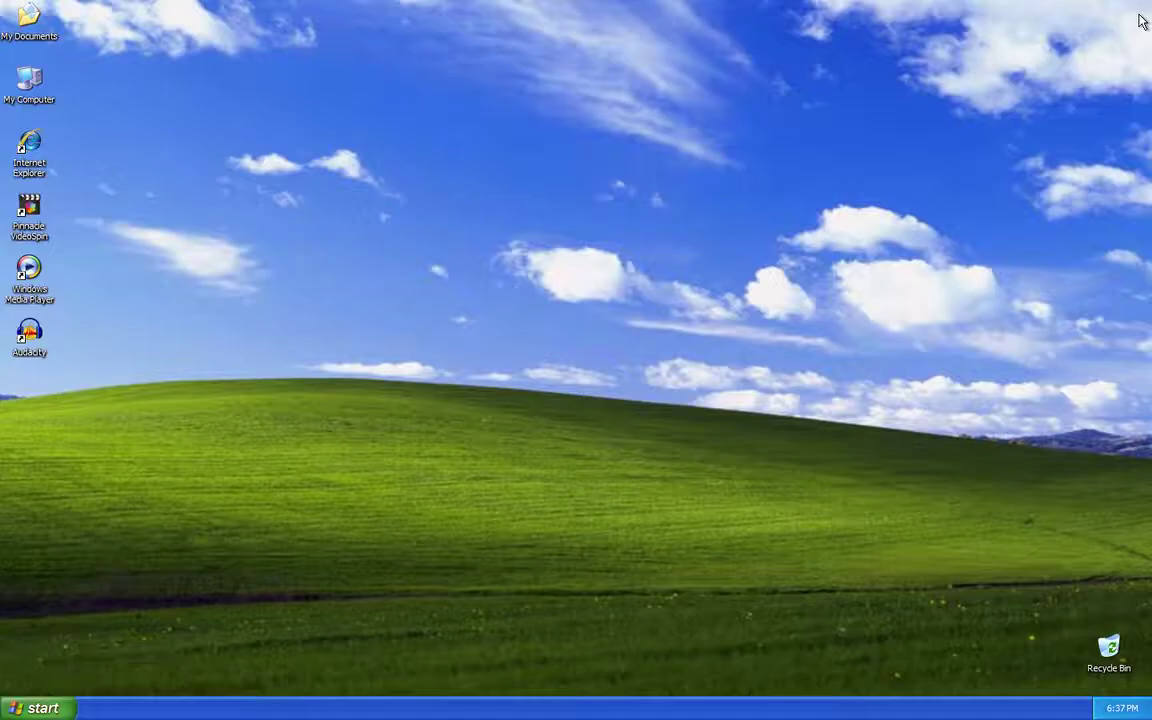
double_click(28, 336)
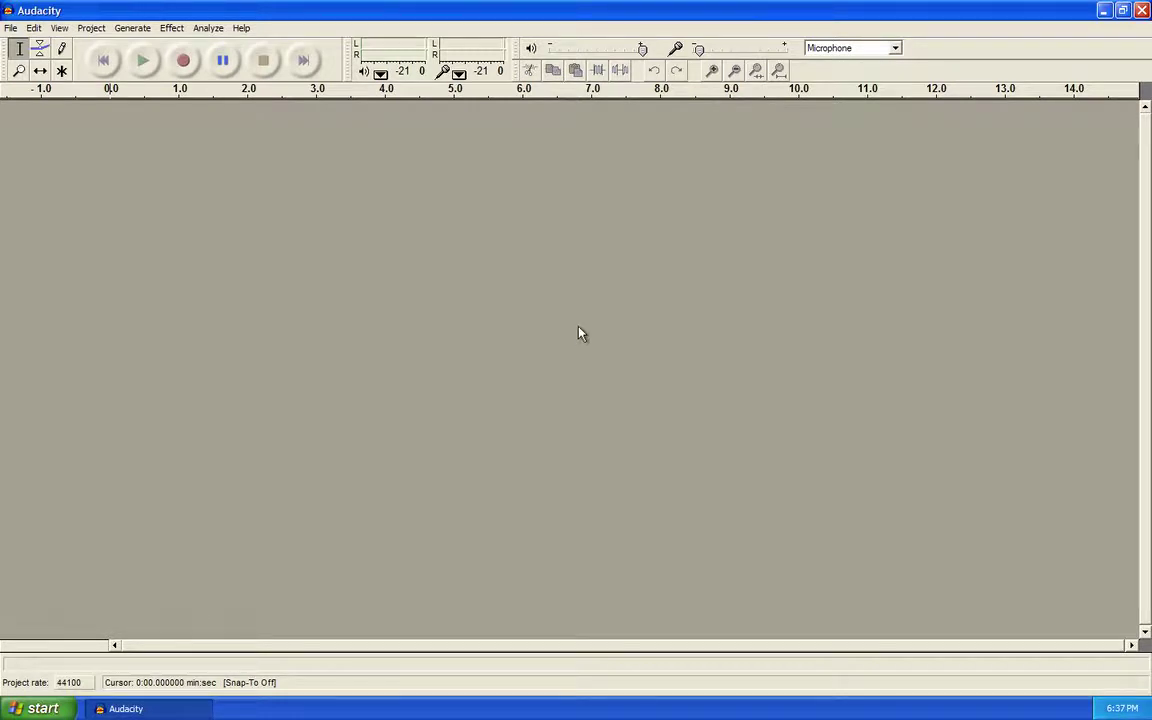
click(12, 28)
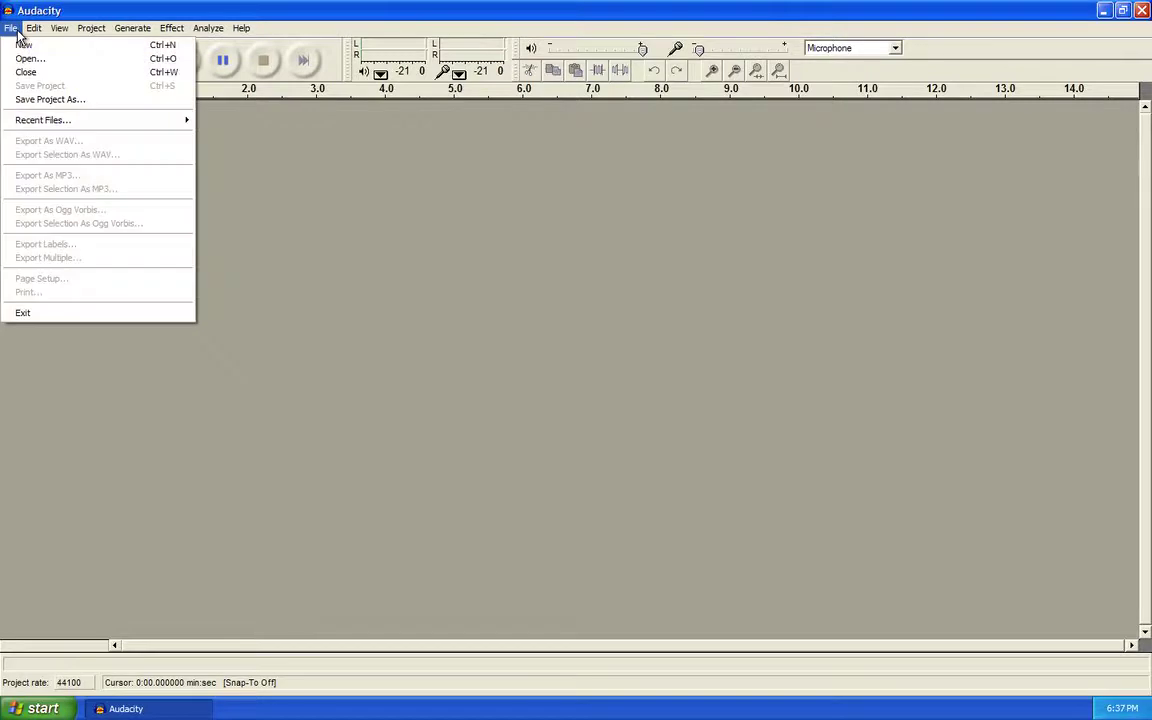
mouse_move(33, 28)
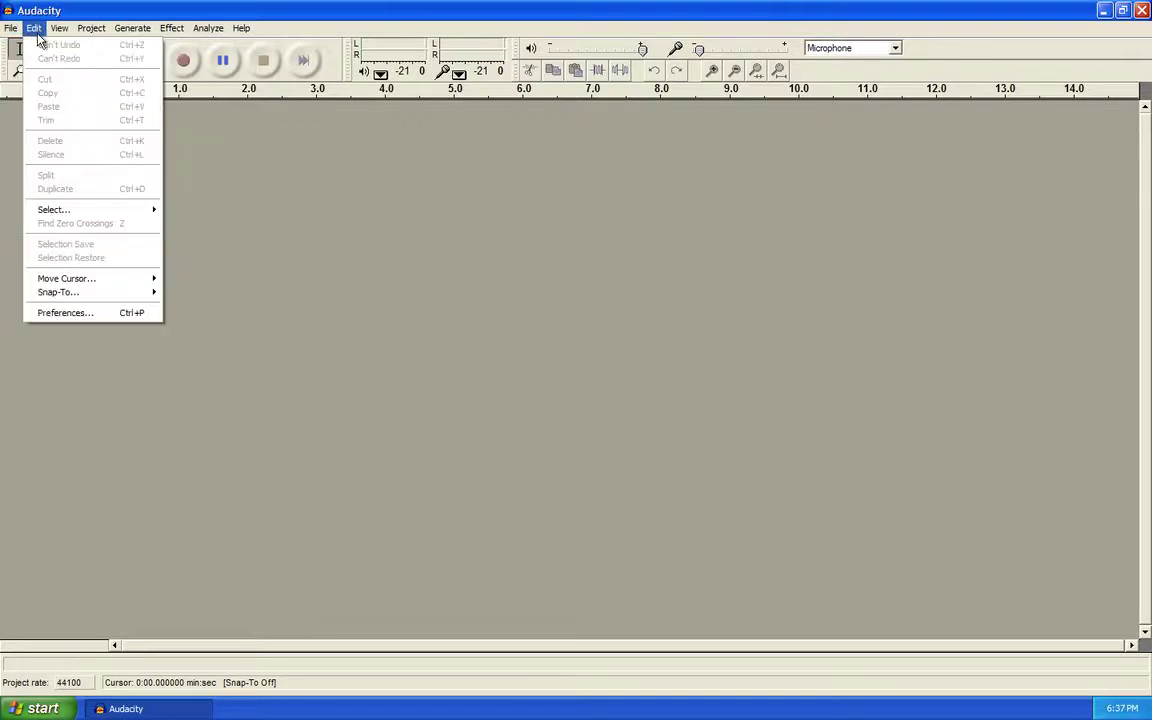
click(92, 316)
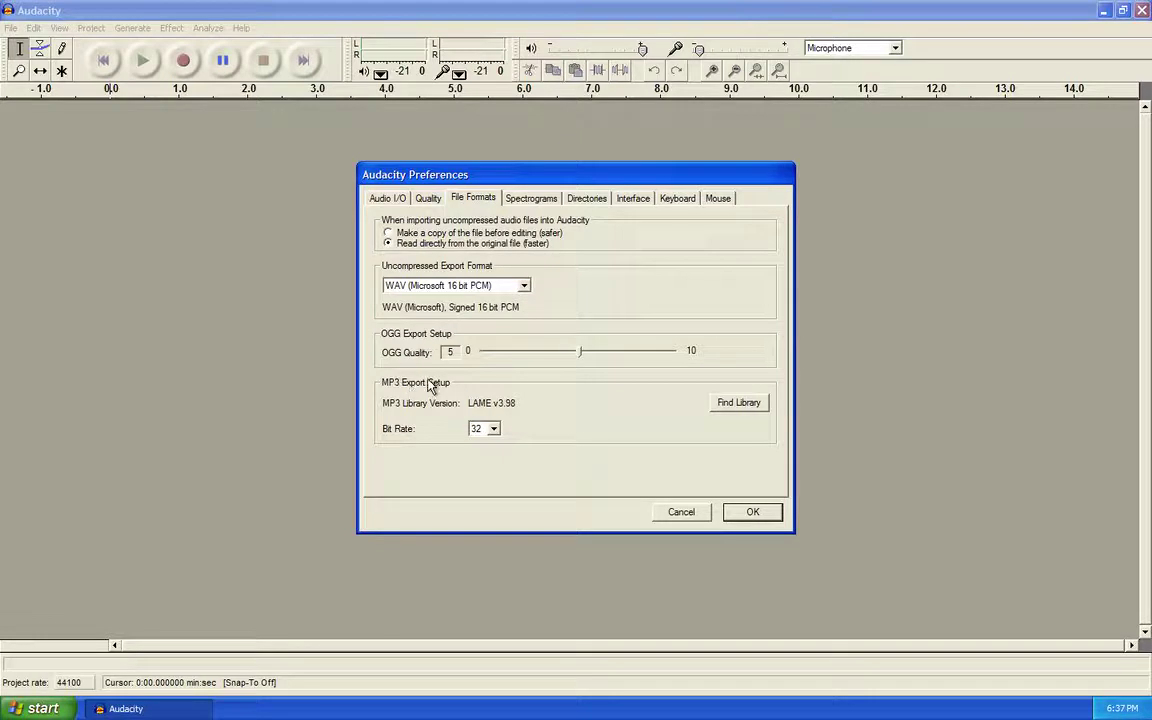
Step: Locate the MP3 library as C:\Program Files\Lame for Audacity\lame_enc.dll
click(738, 403)
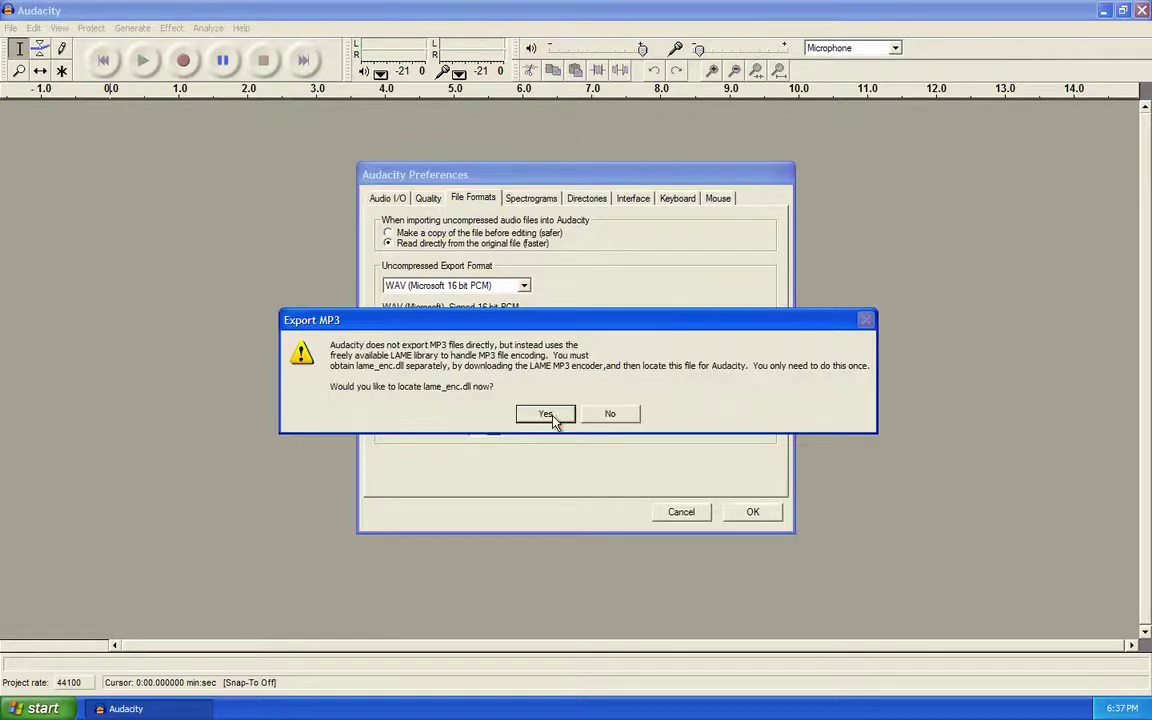
click(546, 414)
click(555, 224)
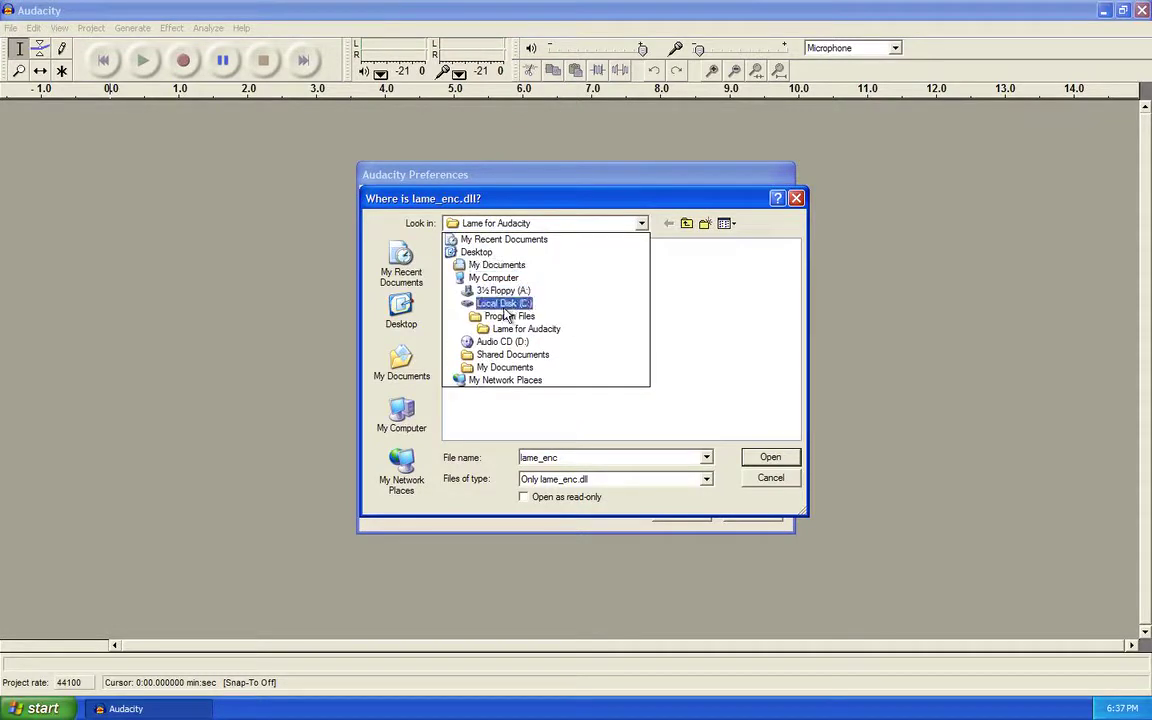
click(503, 307)
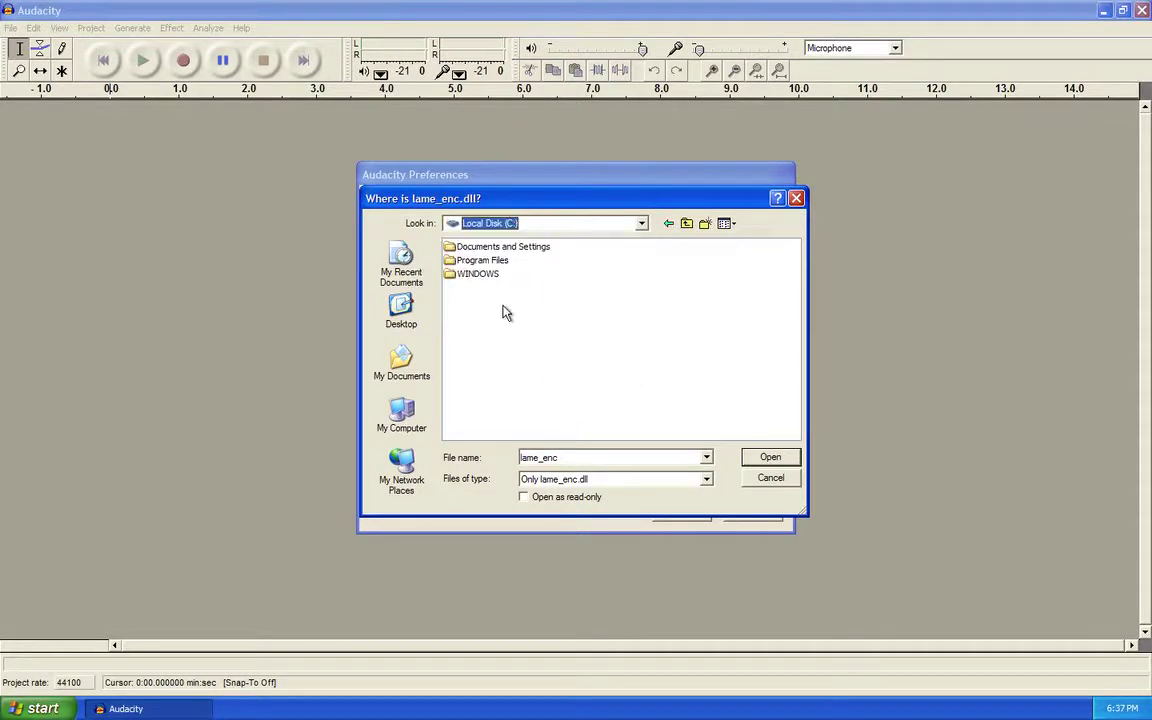
double_click(477, 262)
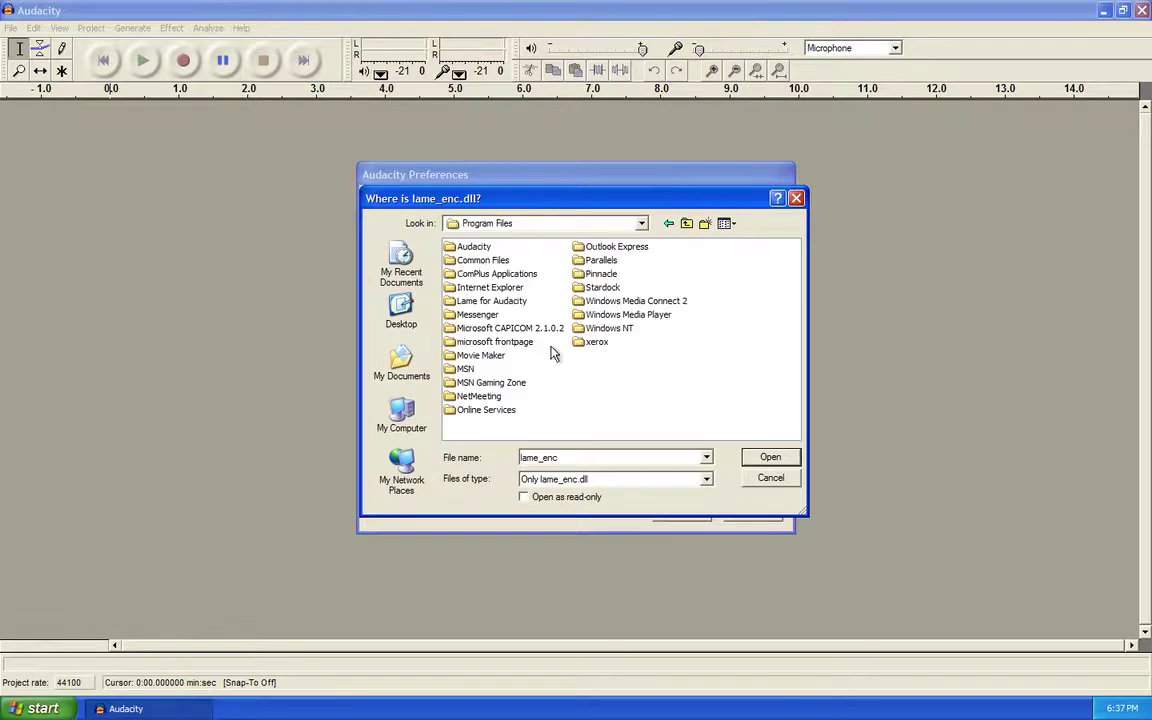
double_click(480, 301)
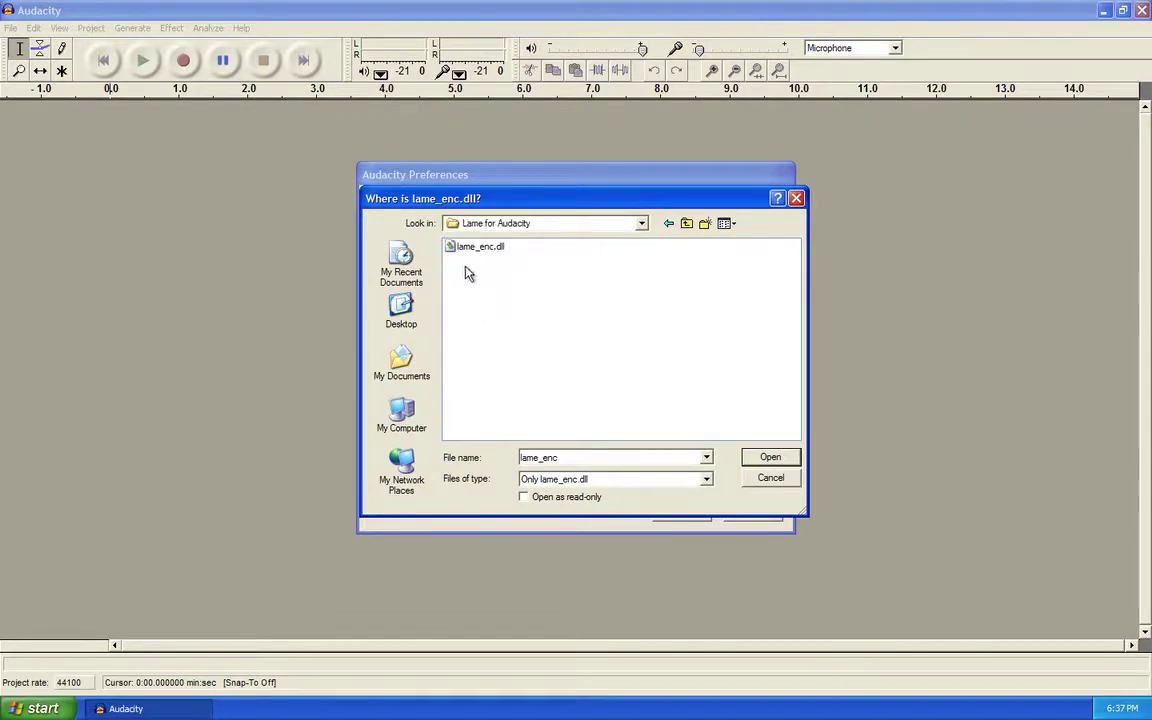
click(478, 258)
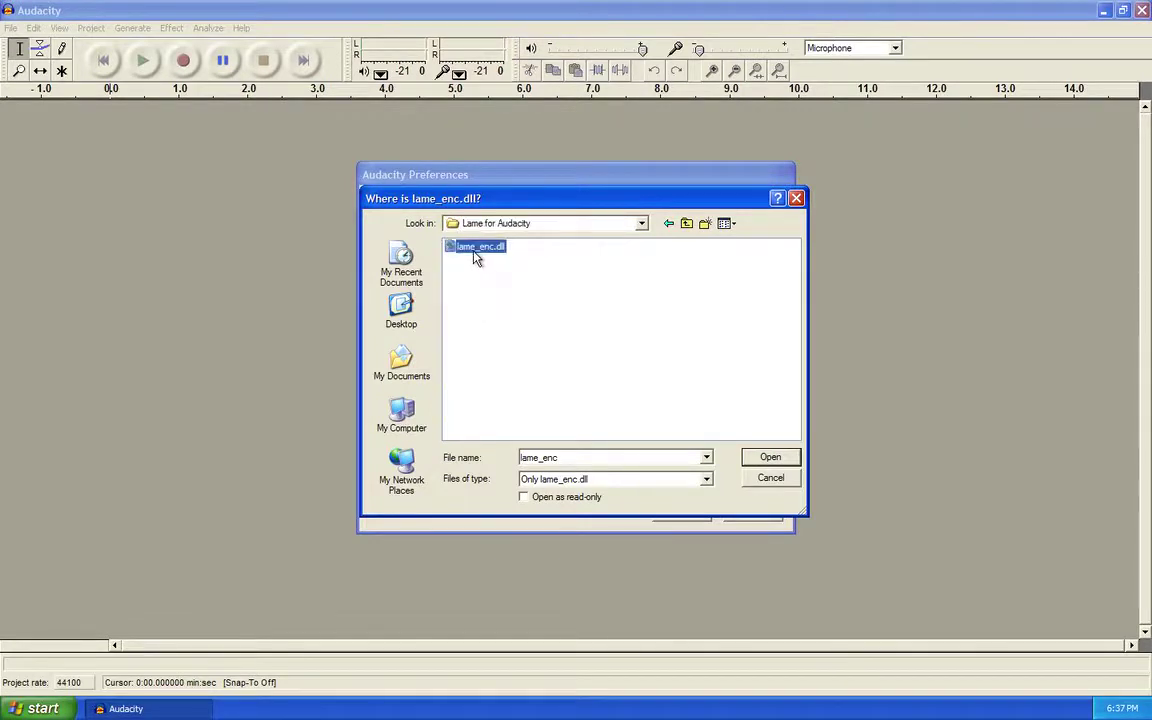
click(769, 458)
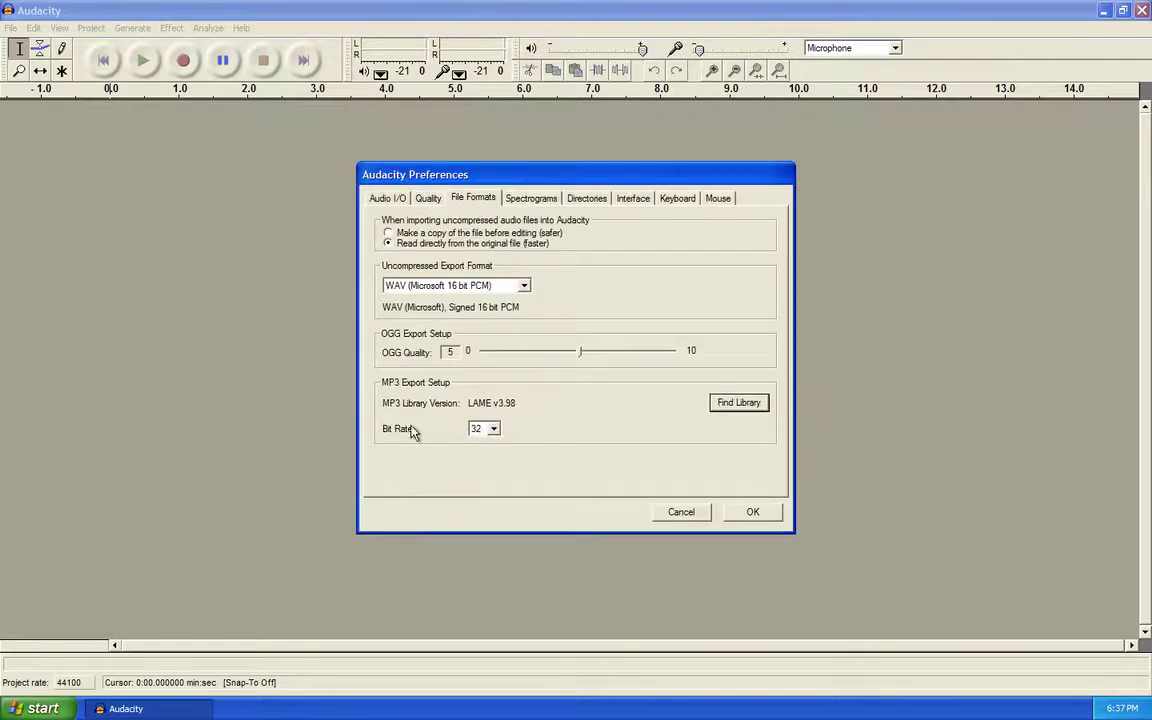
Step: Keep the MP3 bit rate at 32 and save the preferences
click(493, 428)
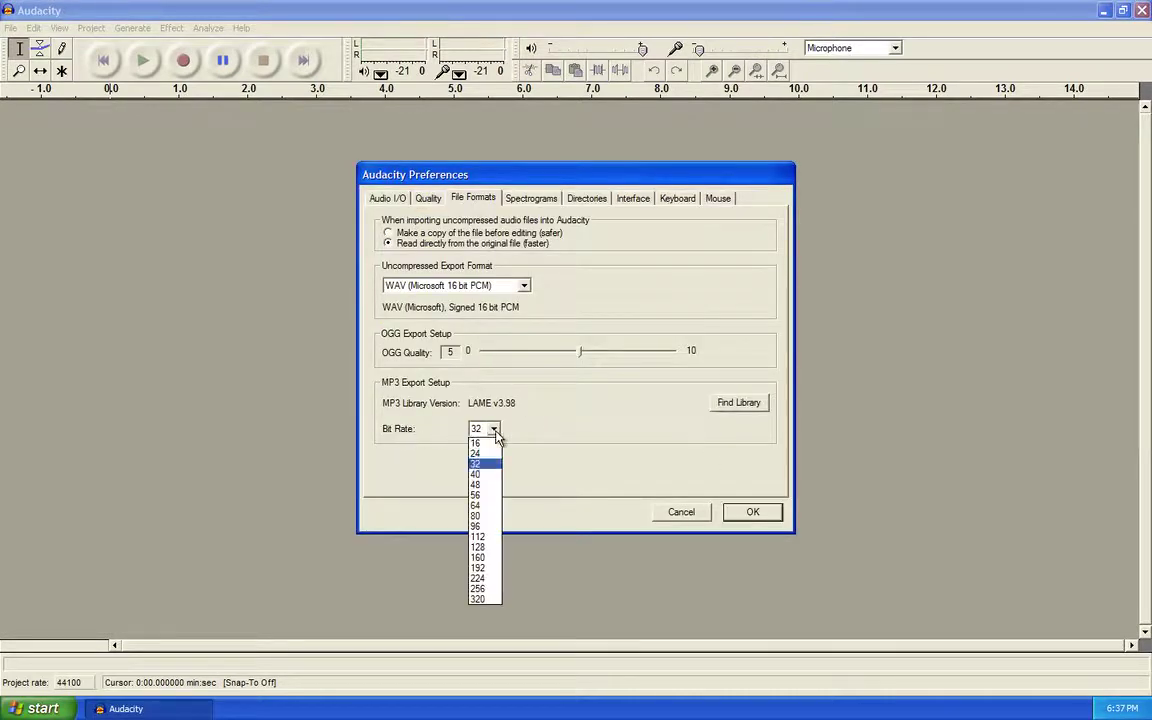
click(480, 442)
click(750, 513)
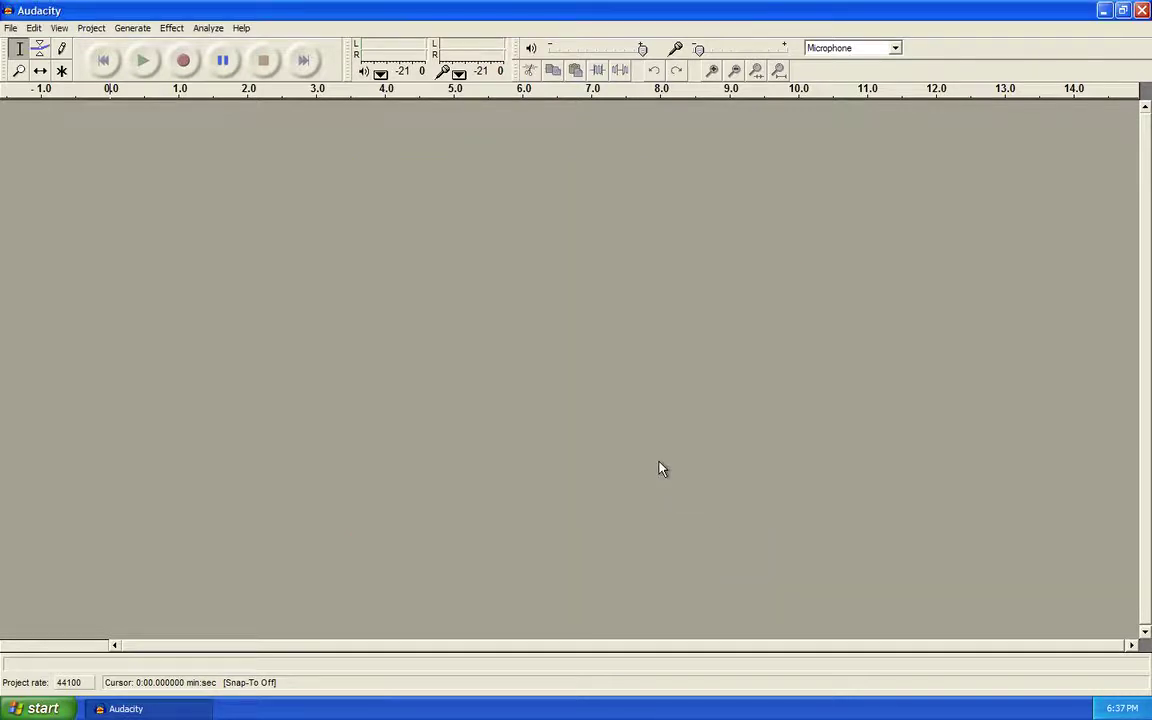
Step: Minimize Audacity, launch Windows Media Player, and view the Rip Music options
click(141, 709)
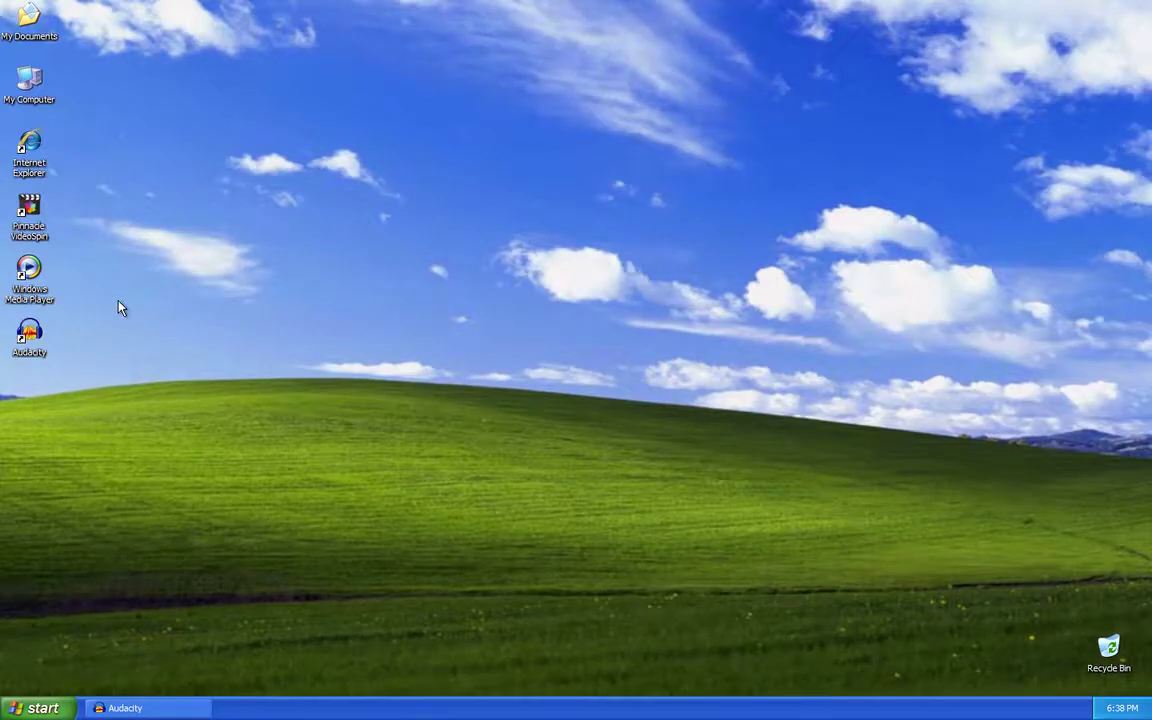
double_click(29, 268)
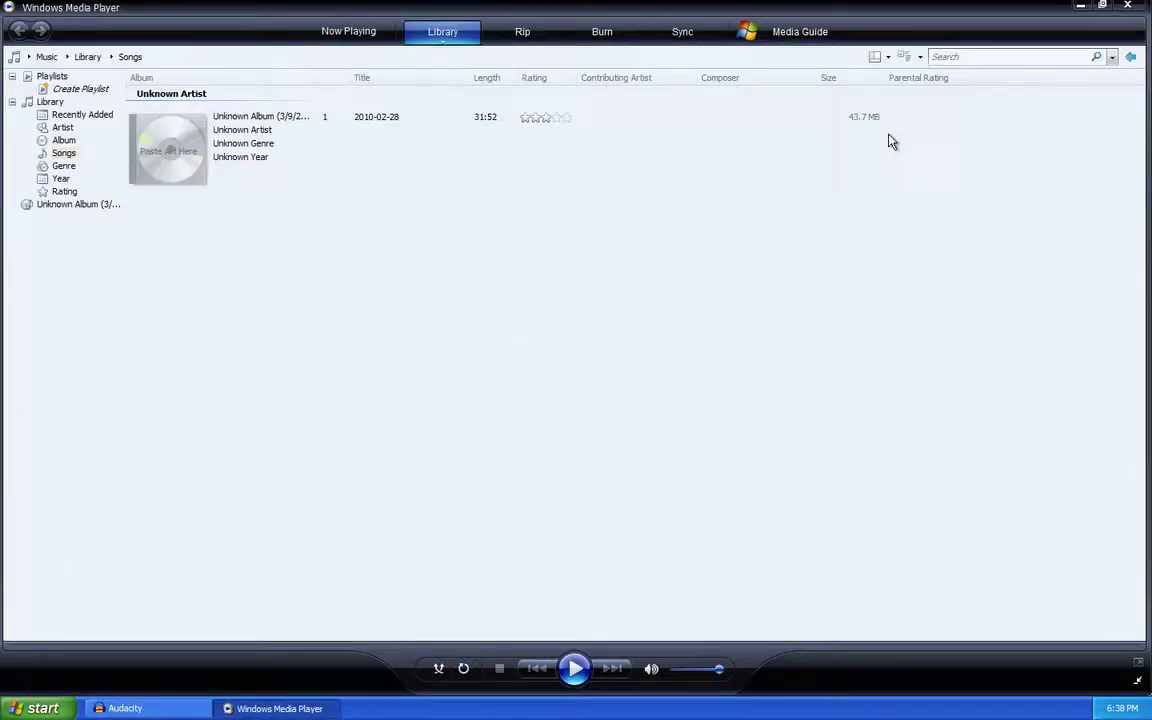
right_click(898, 36)
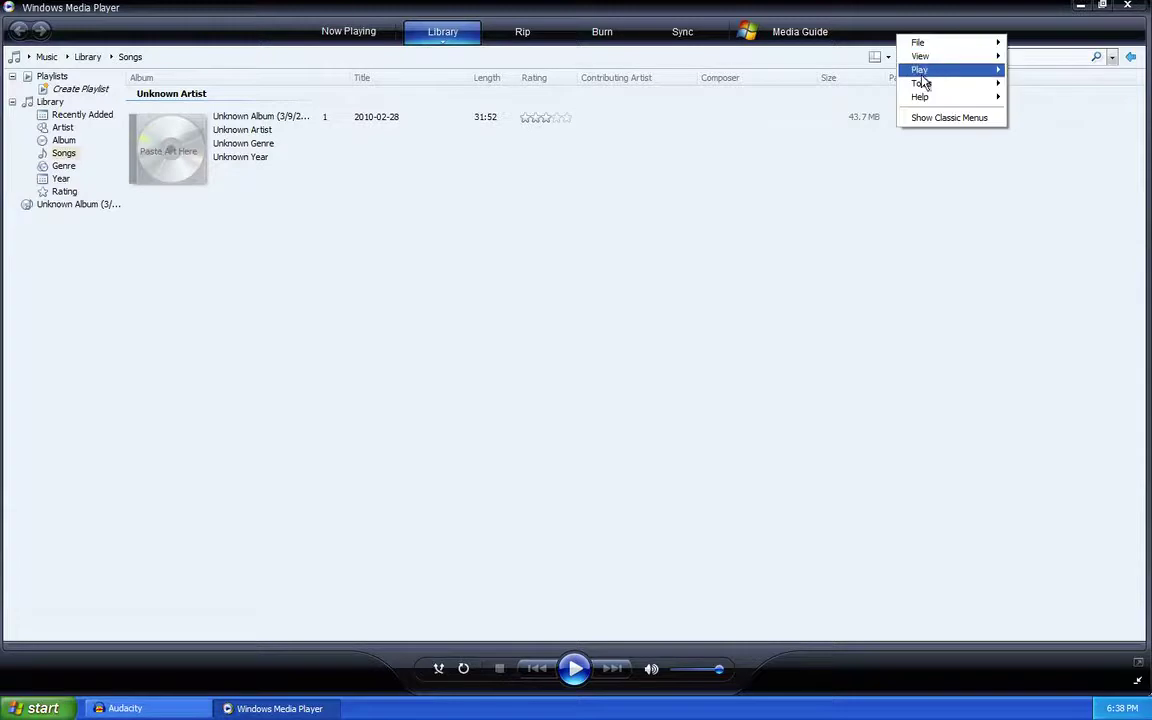
mouse_move(923, 84)
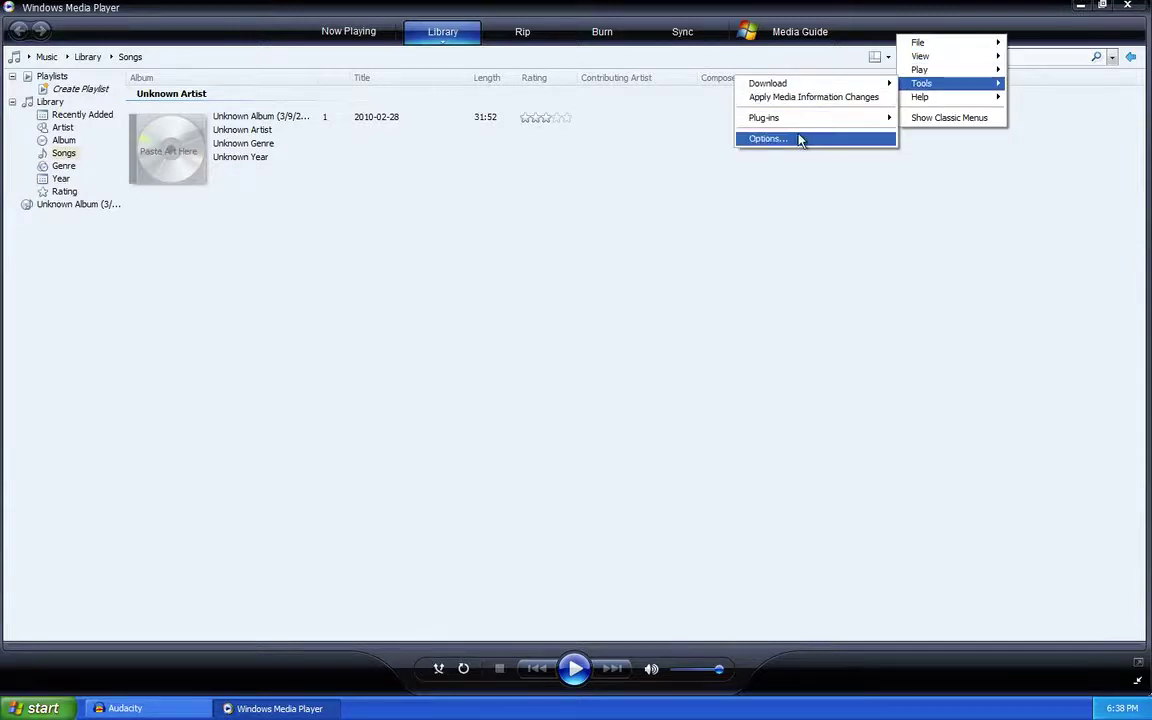
click(800, 139)
click(87, 63)
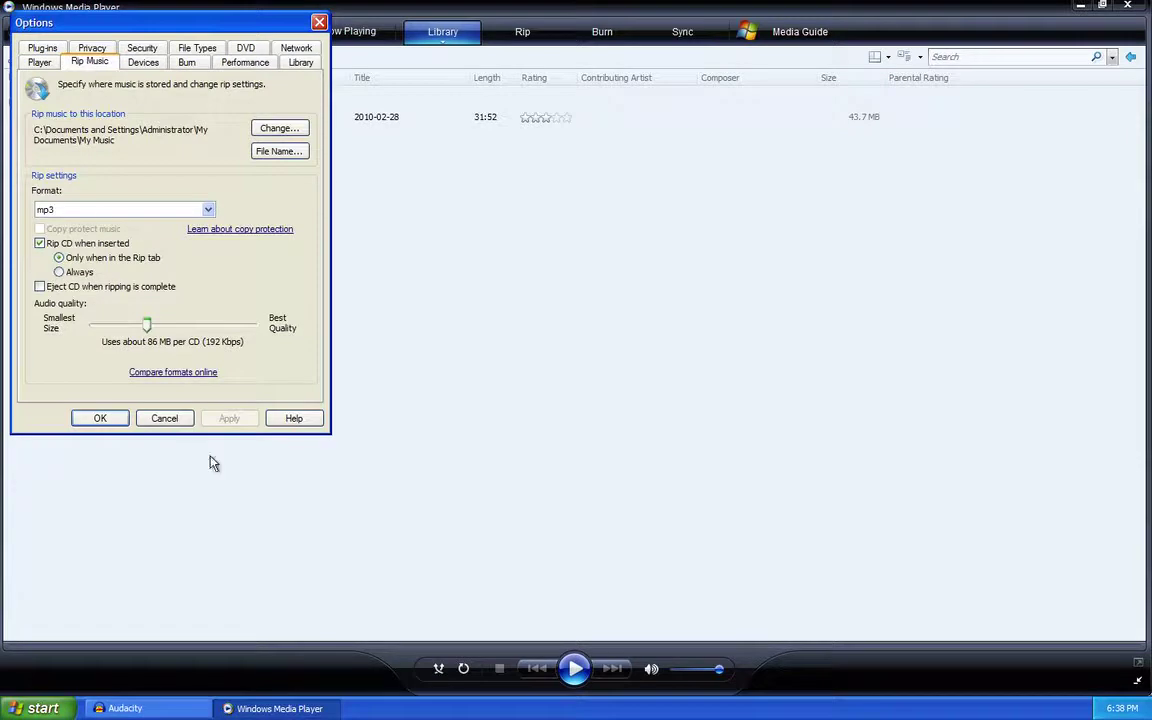
Step: Close the Options, select the 2010-02-28 recording in the library, and close the player
click(104, 420)
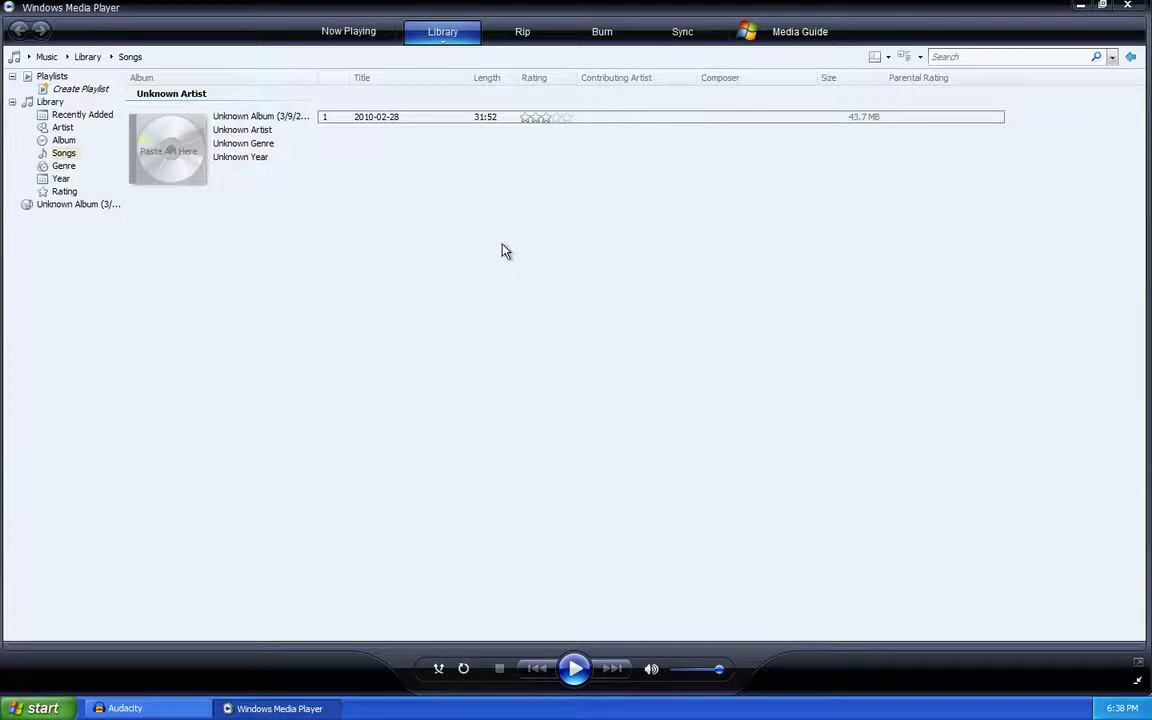
click(386, 118)
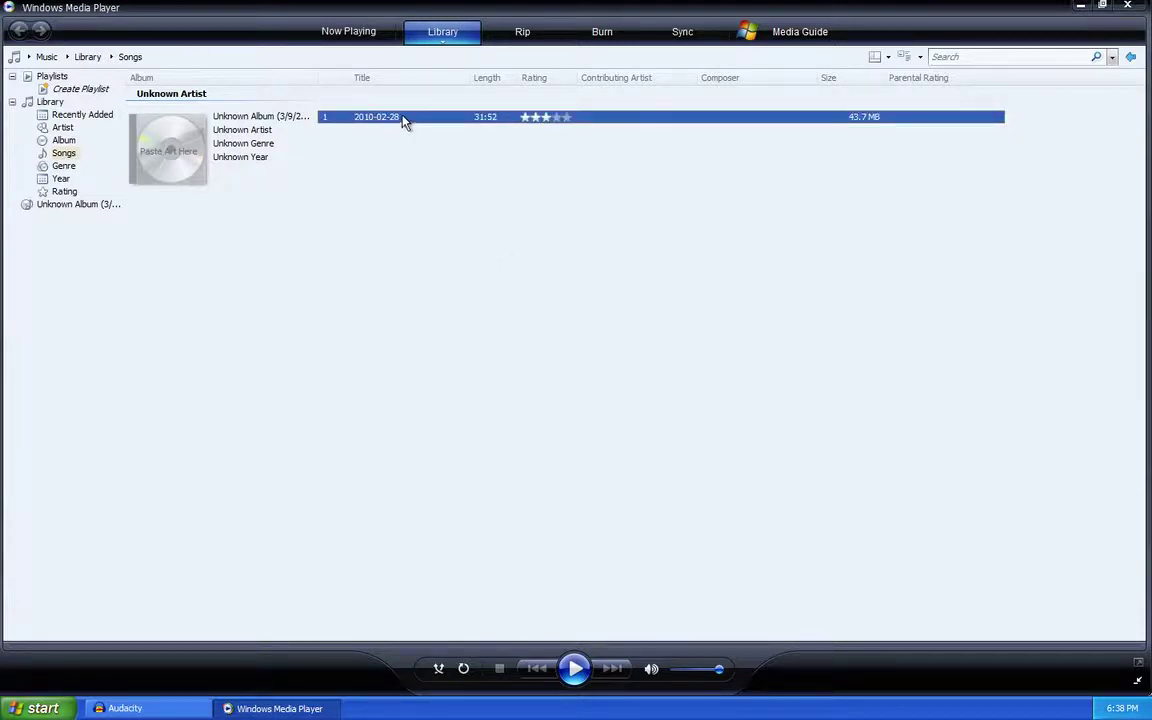
click(1135, 10)
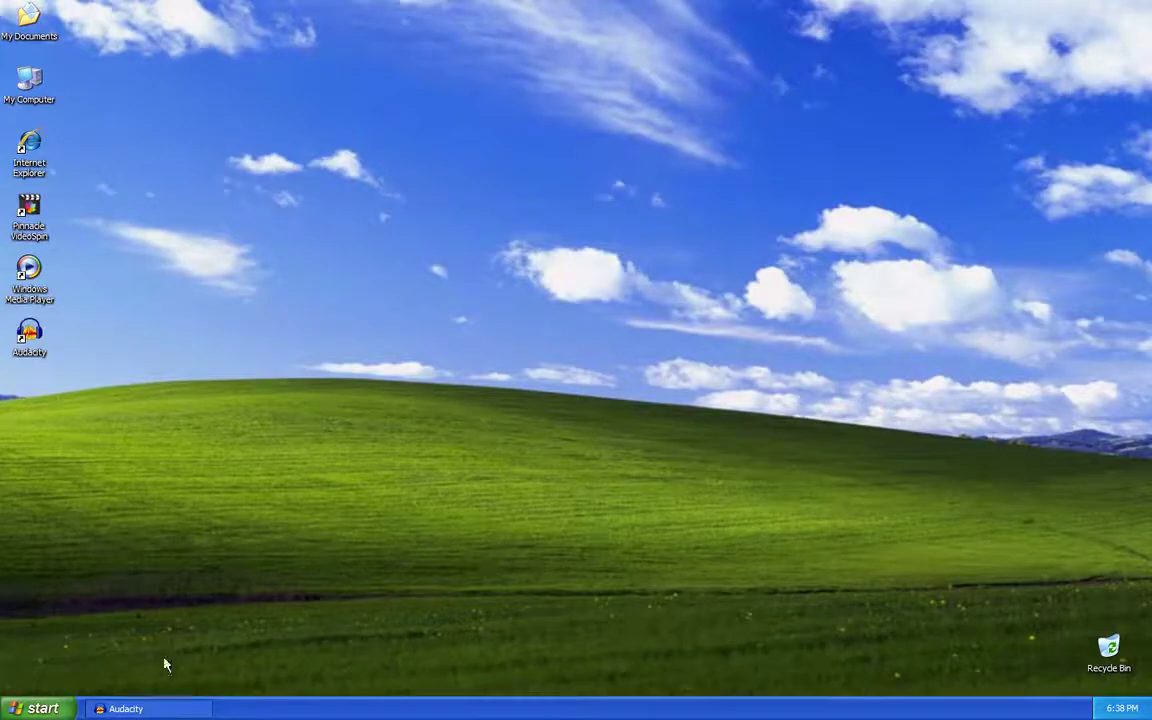
click(125, 708)
click(10, 28)
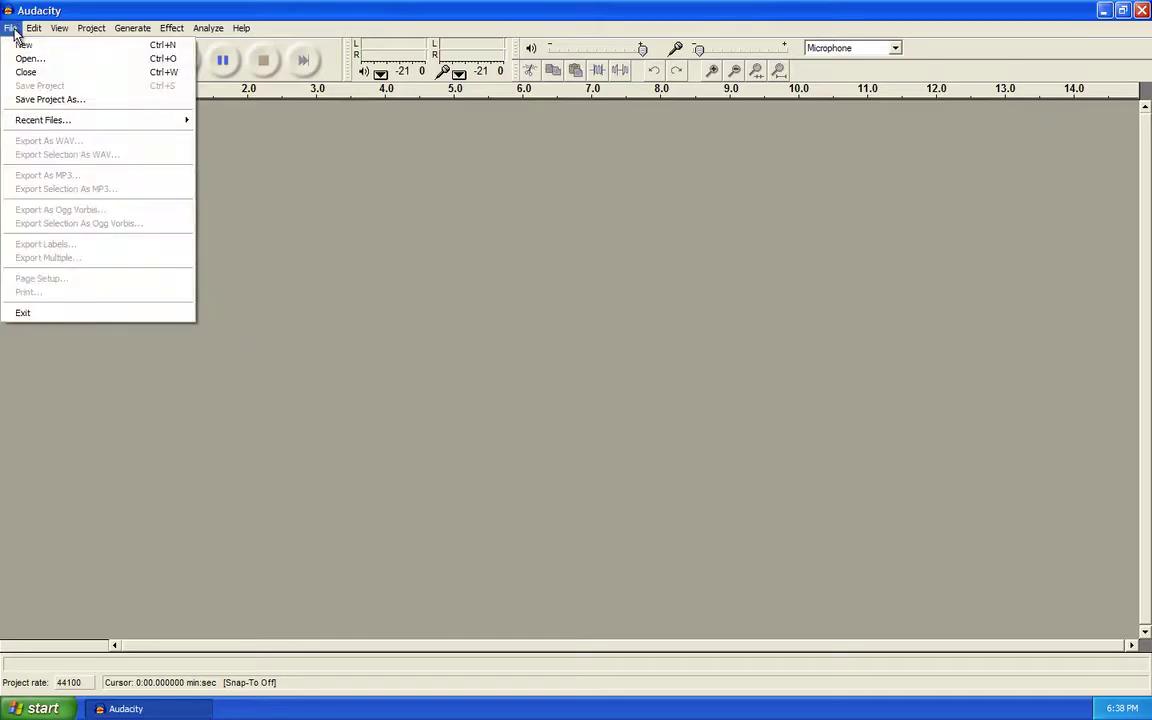
click(32, 58)
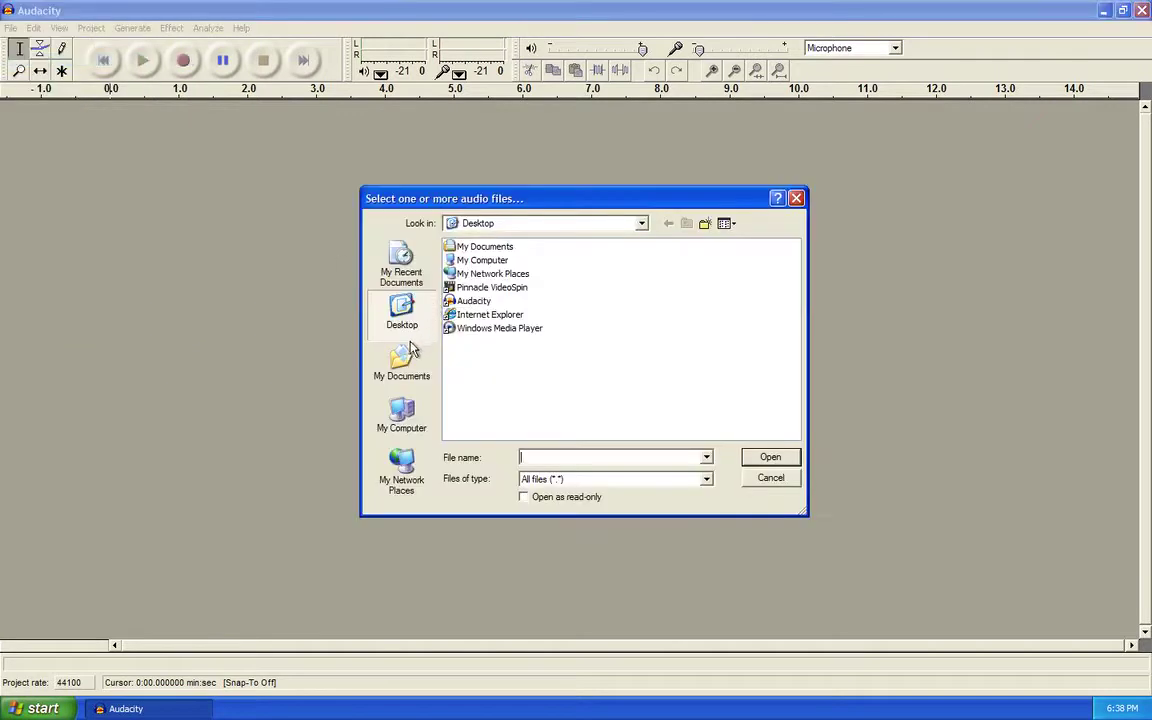
click(405, 370)
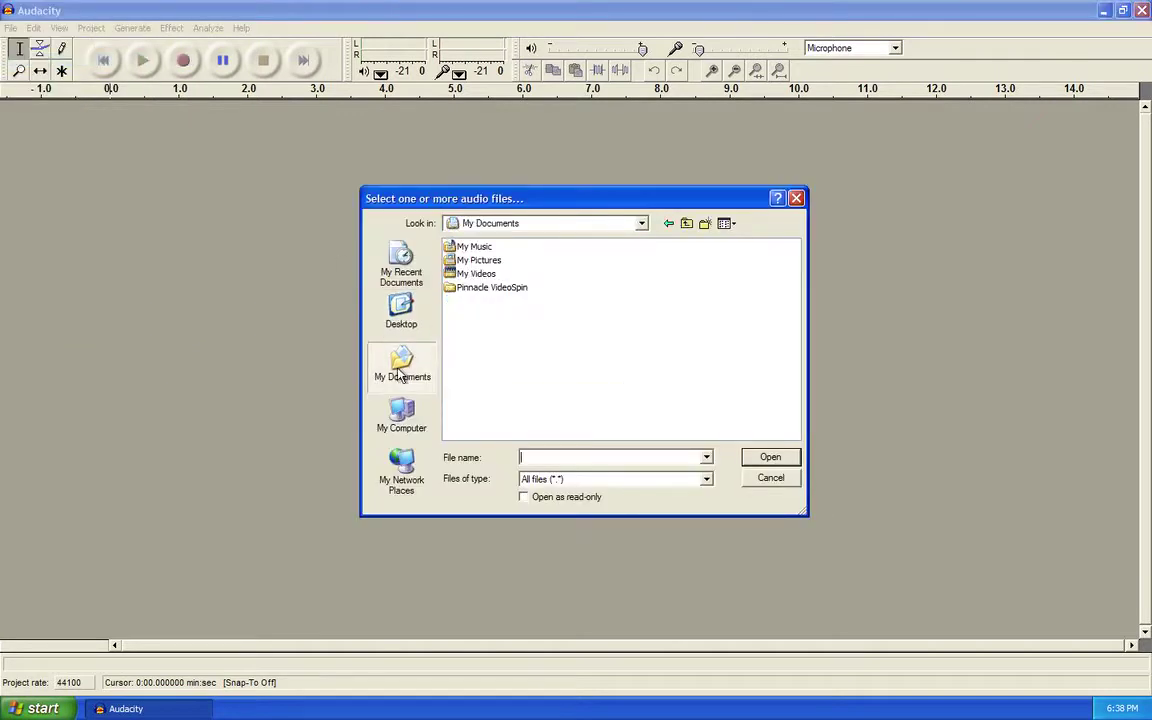
double_click(475, 248)
double_click(480, 248)
click(530, 249)
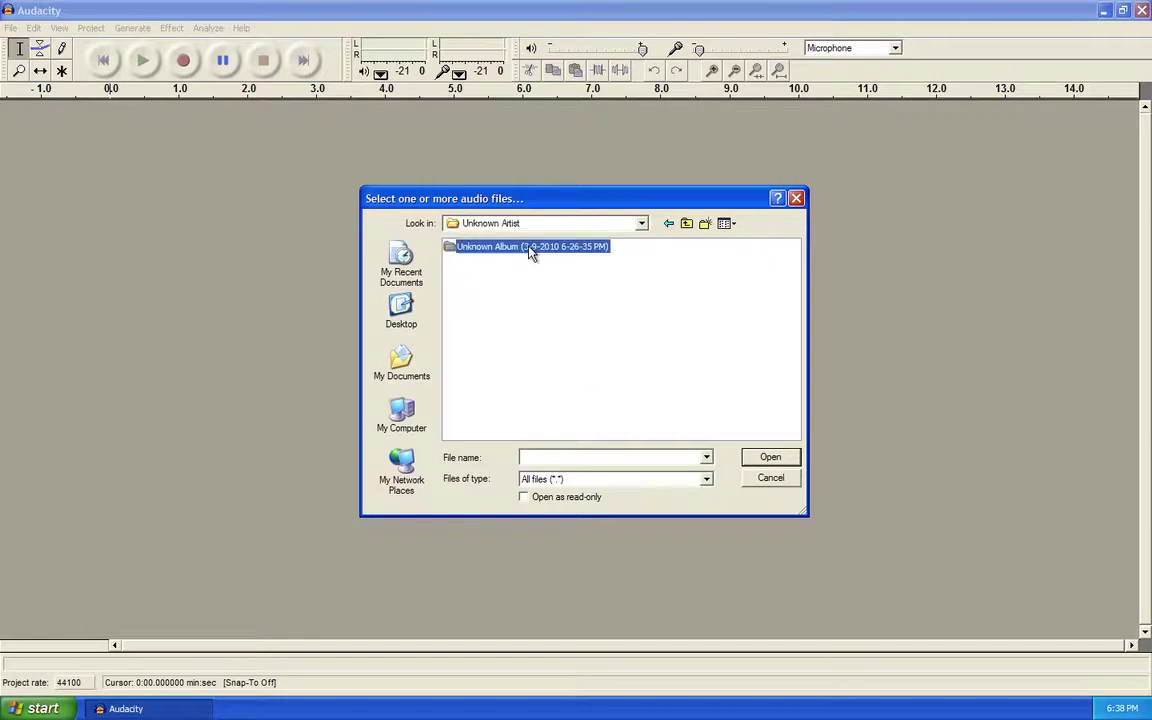
double_click(537, 250)
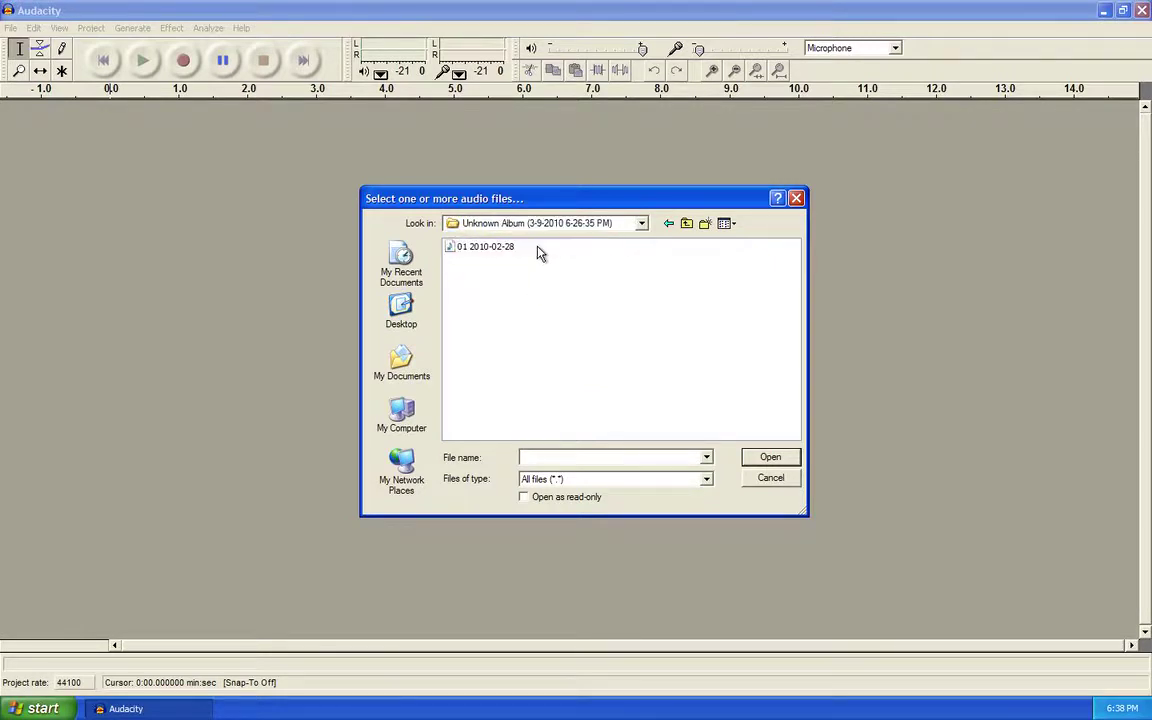
click(488, 247)
click(763, 461)
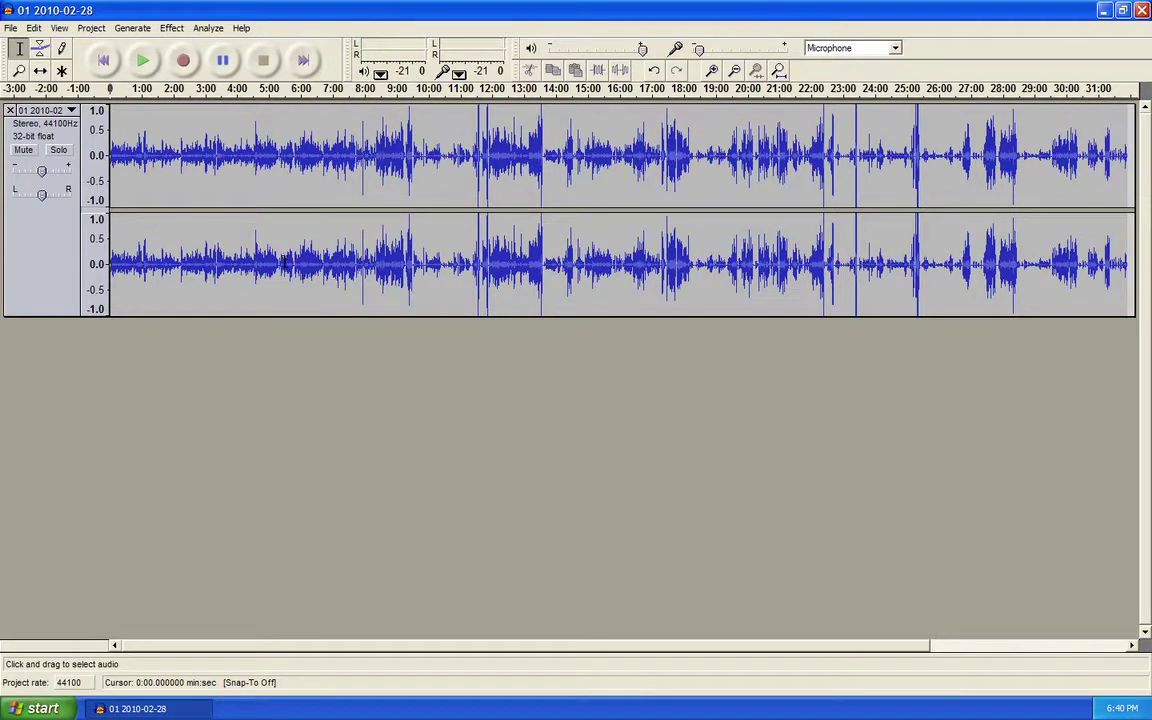
Step: Split the stereo track, delete the right channel, make the rest Mono, and zoom in near 4.5 s
click(71, 111)
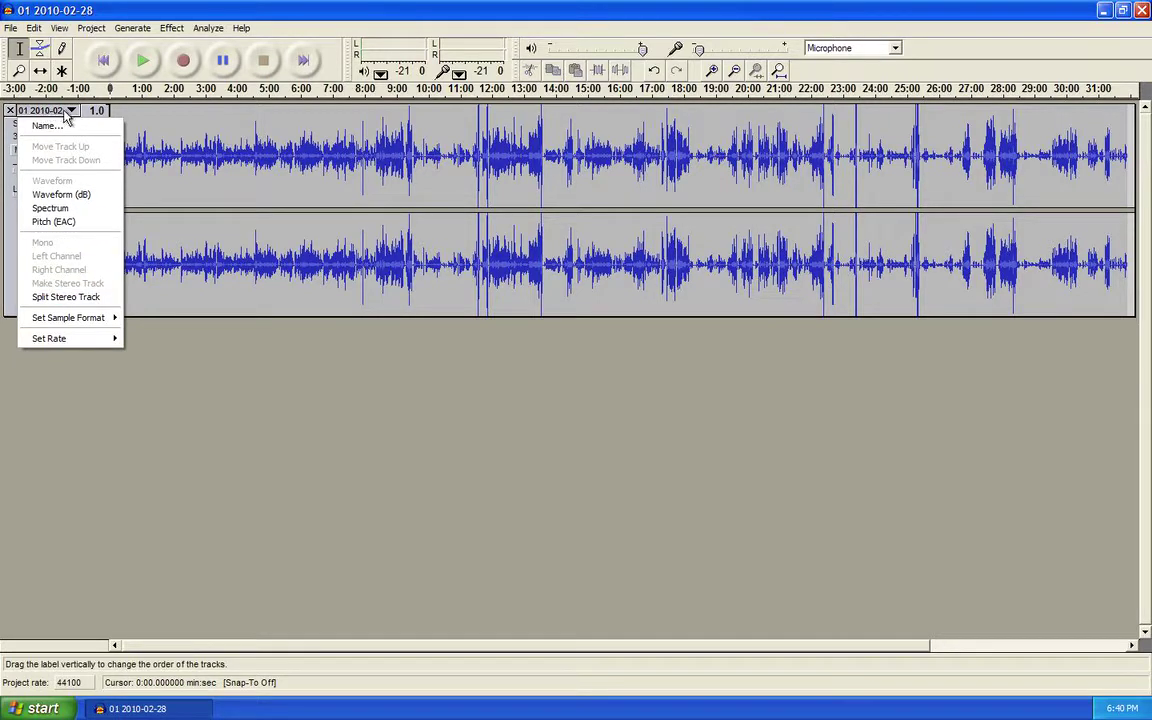
click(75, 298)
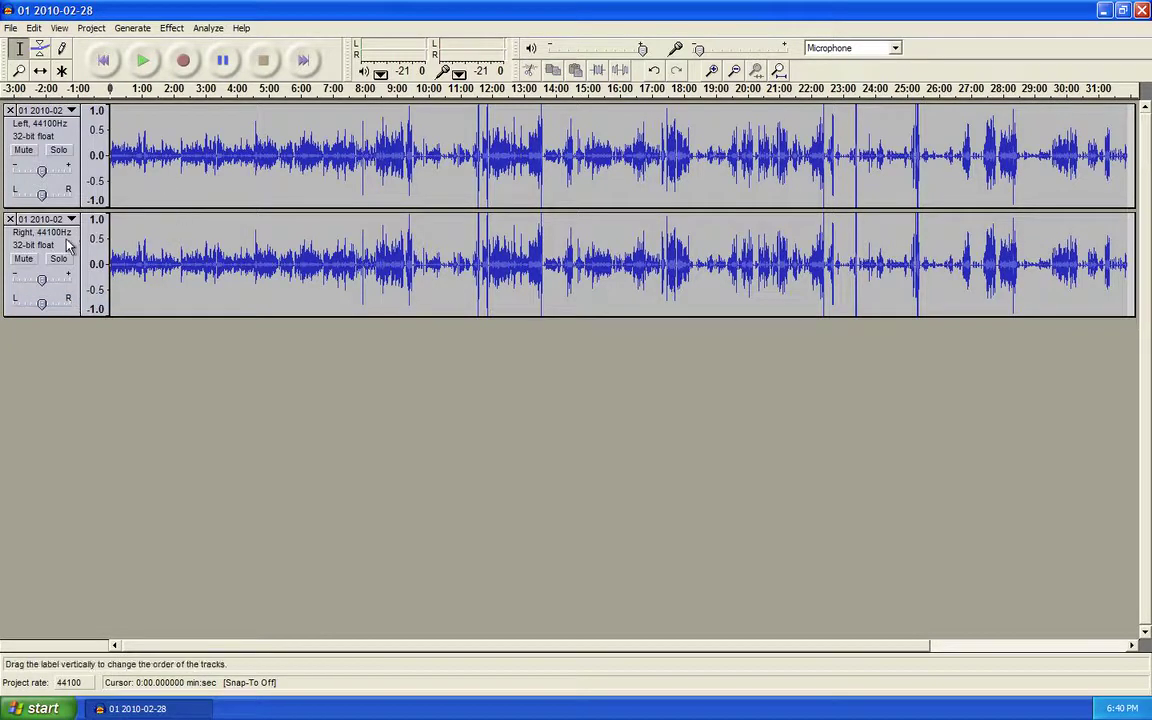
click(10, 220)
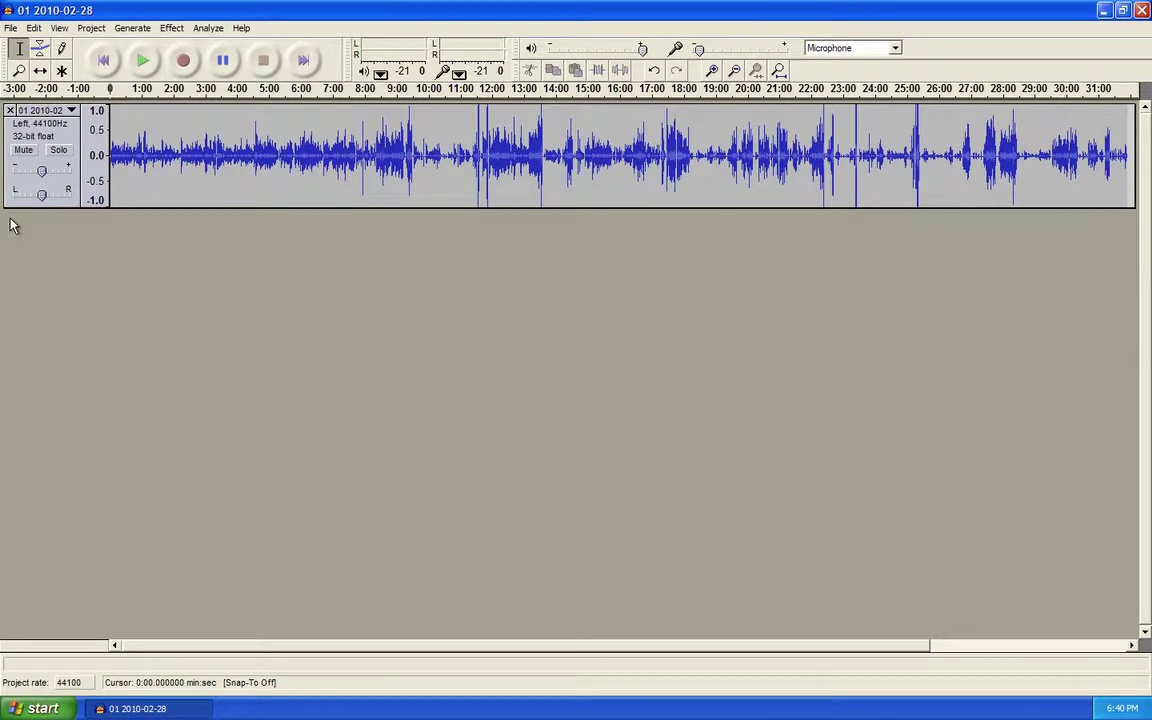
click(72, 111)
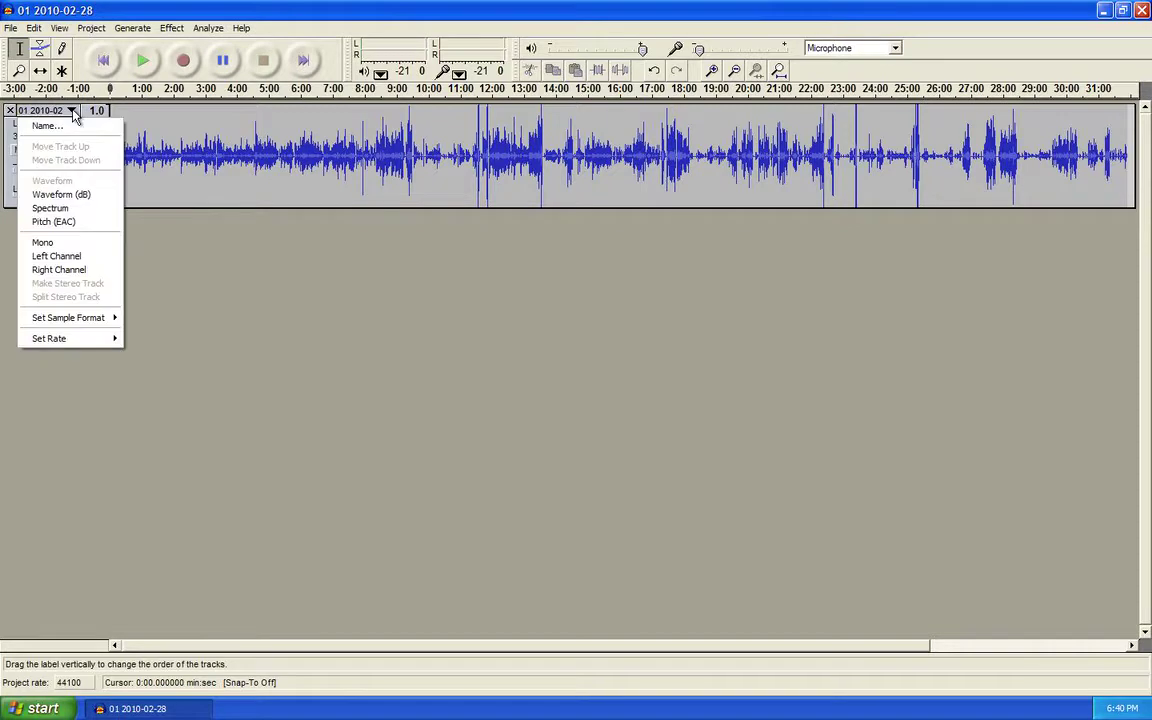
click(58, 244)
click(112, 168)
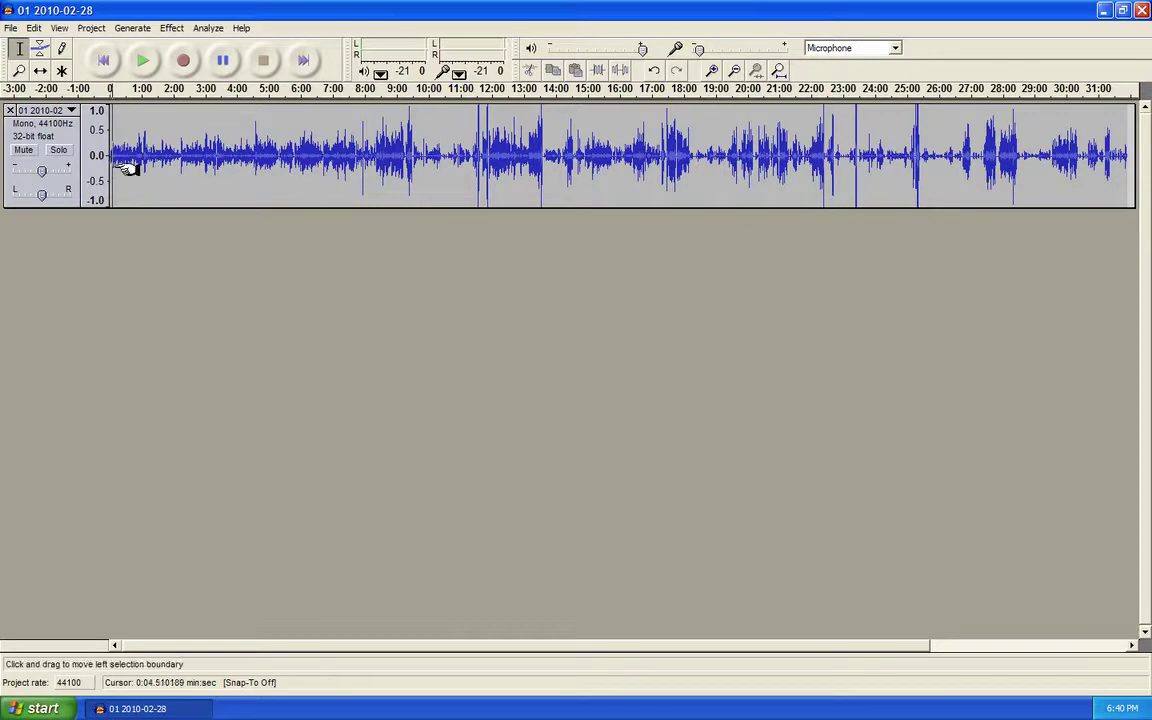
click(714, 72)
Step: Zoom in on the recording's start and play the opening to find where speech begins
click(714, 74)
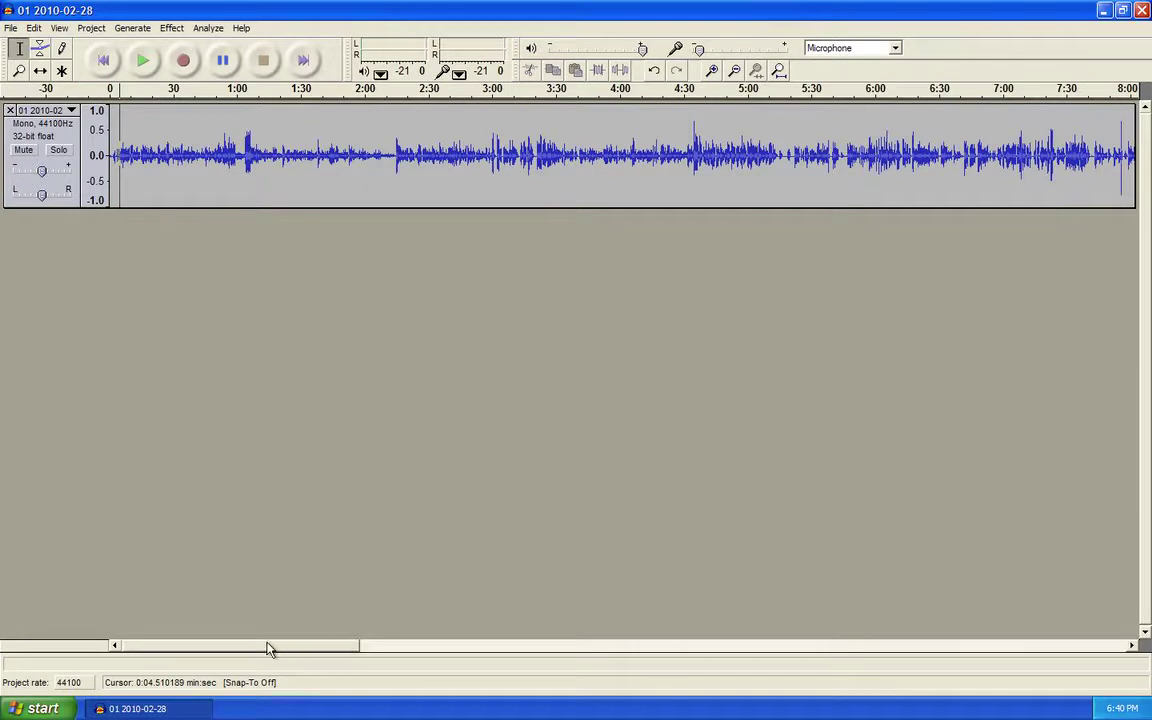
click(712, 72)
click(713, 74)
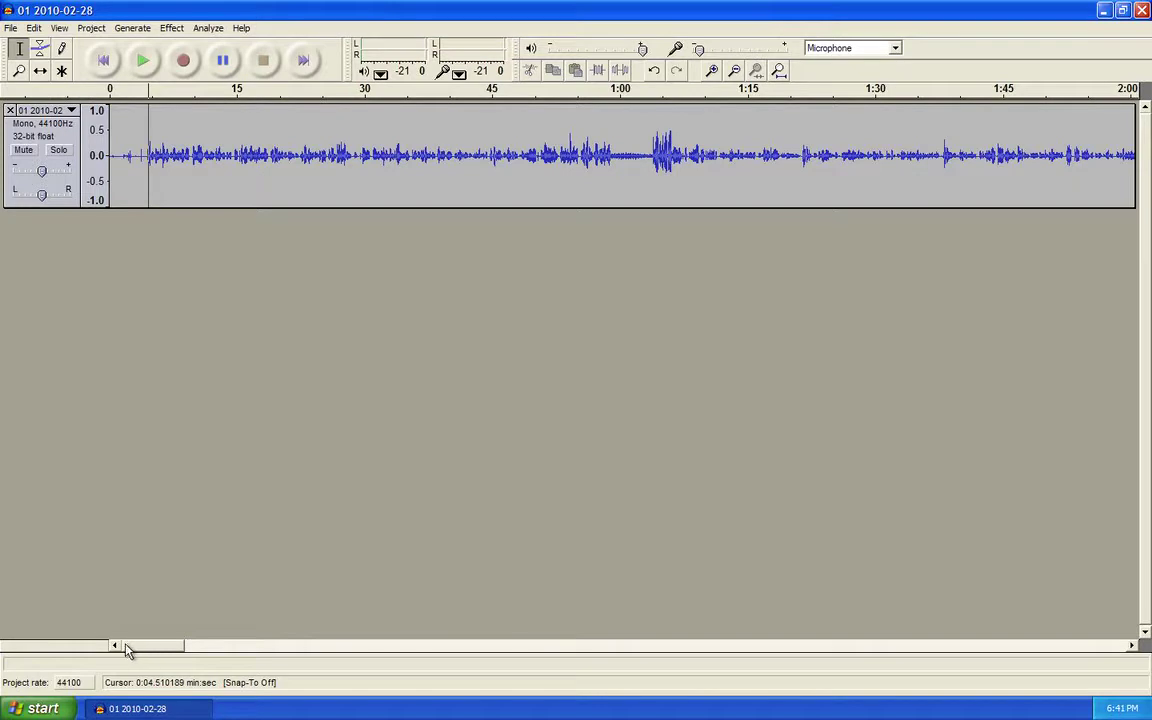
click(113, 171)
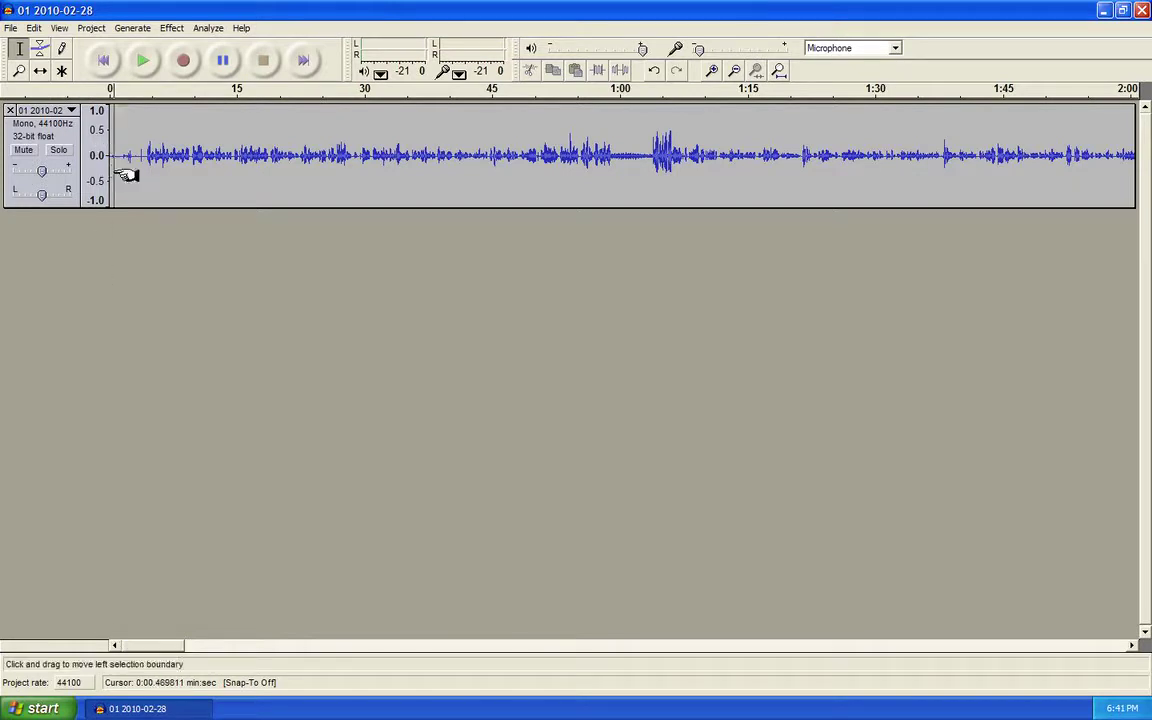
click(141, 61)
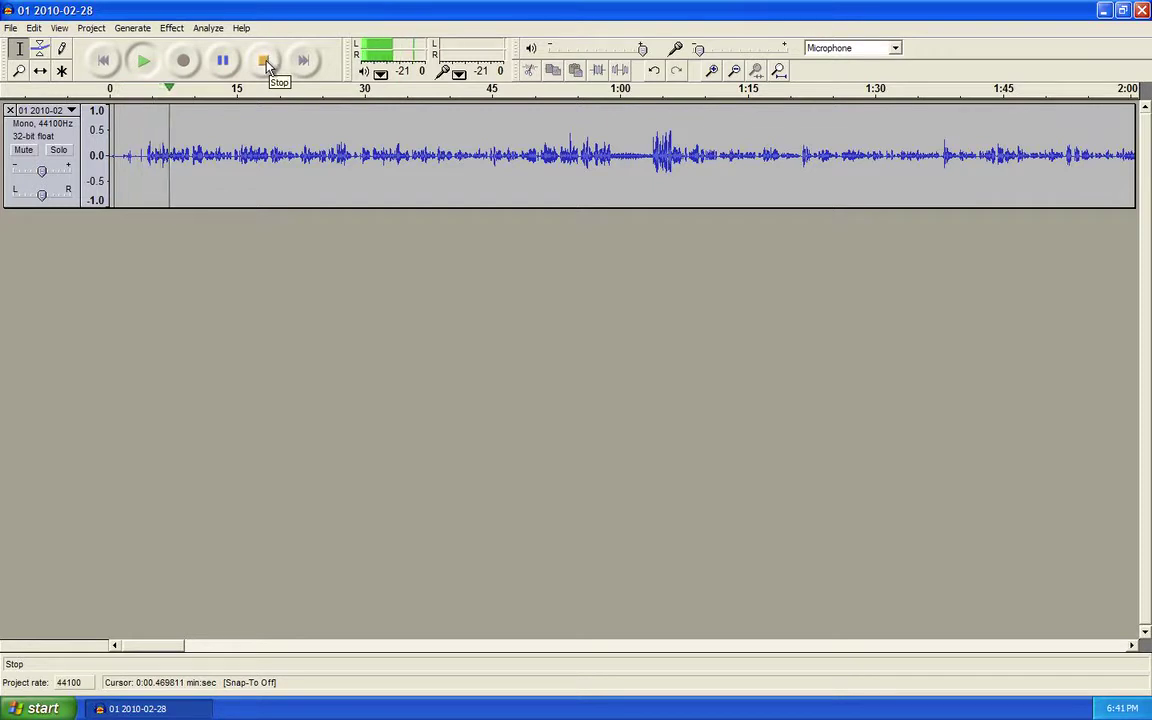
click(265, 63)
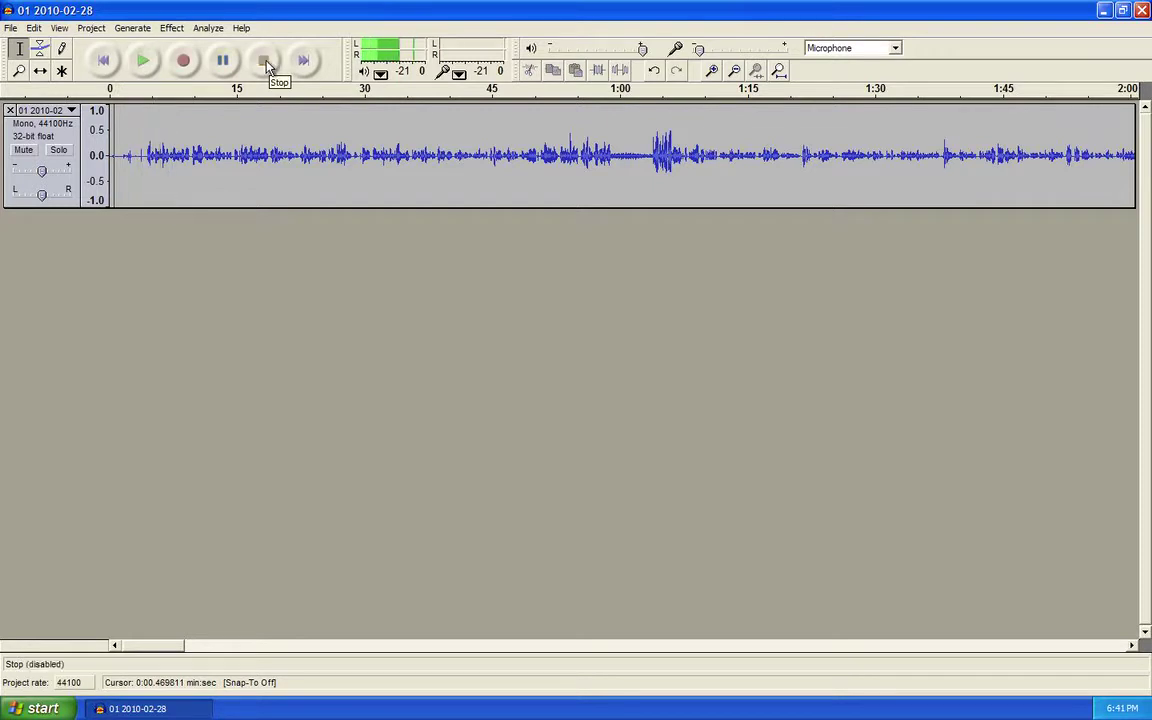
Step: Delete the opening audio from 0:00 to about 0:03.9
click(143, 152)
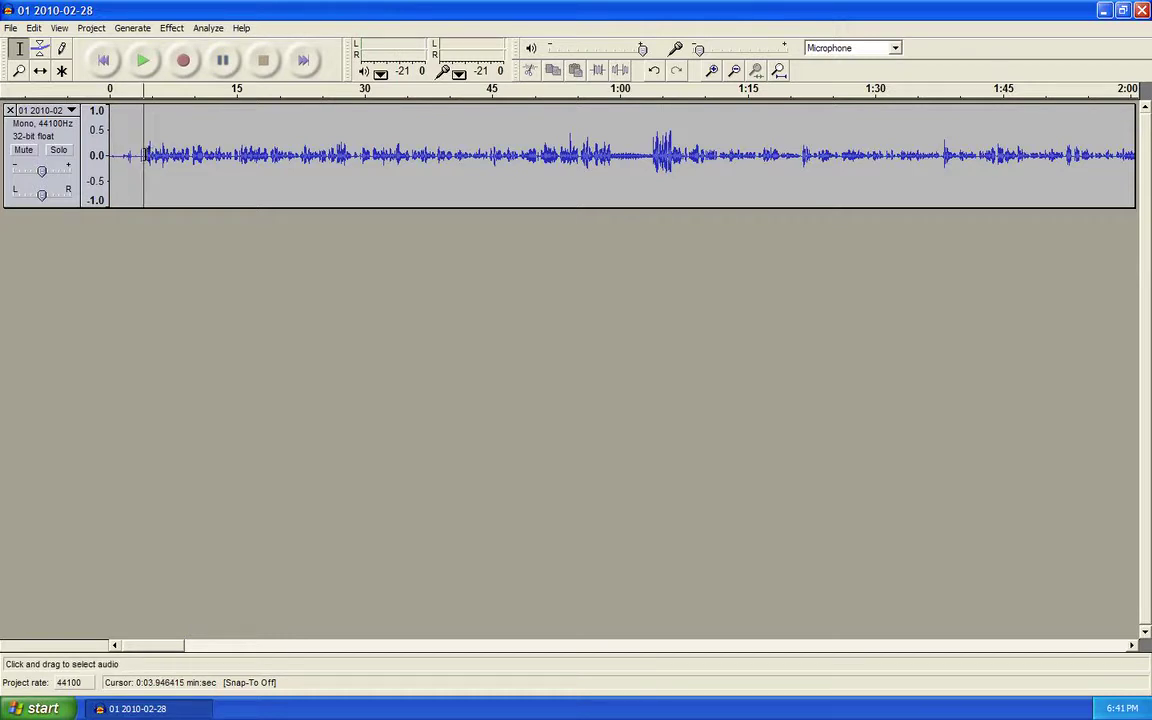
drag(147, 154, 120, 158)
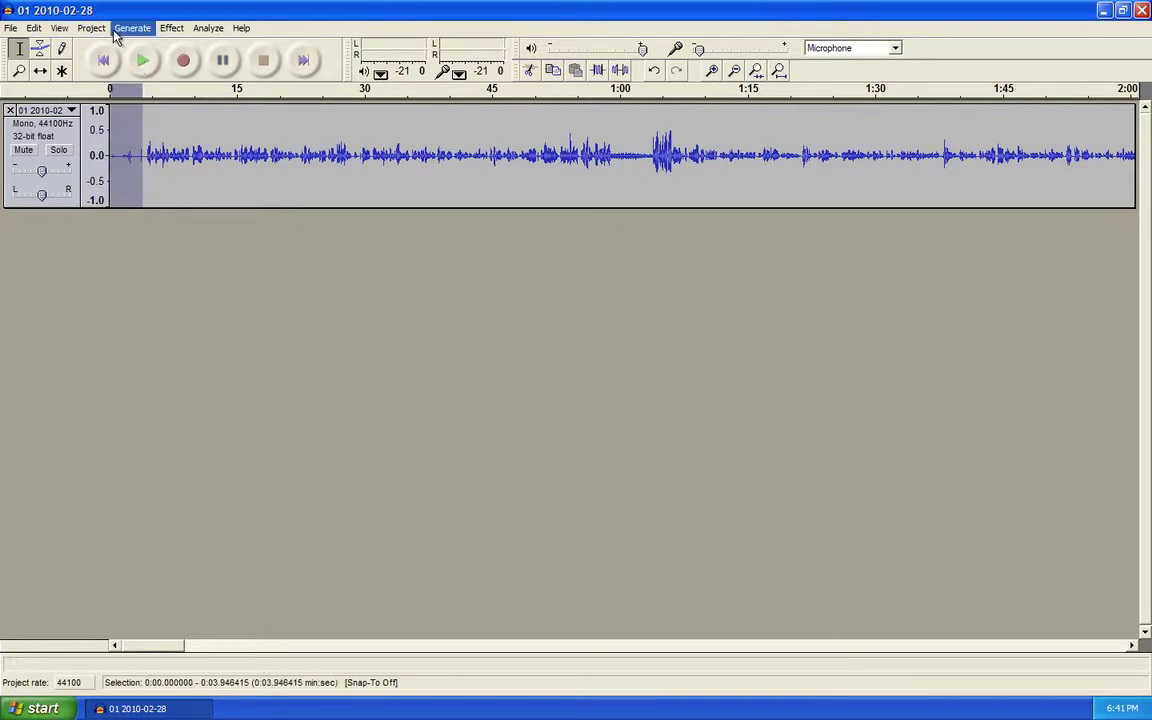
click(33, 28)
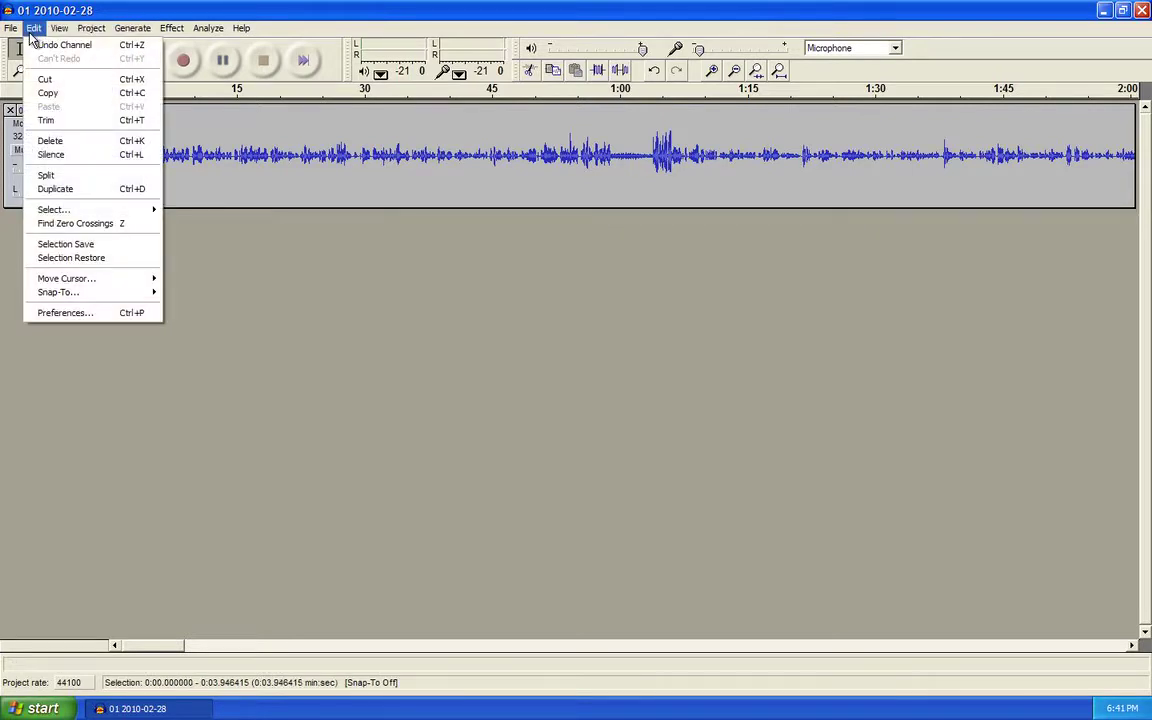
click(52, 141)
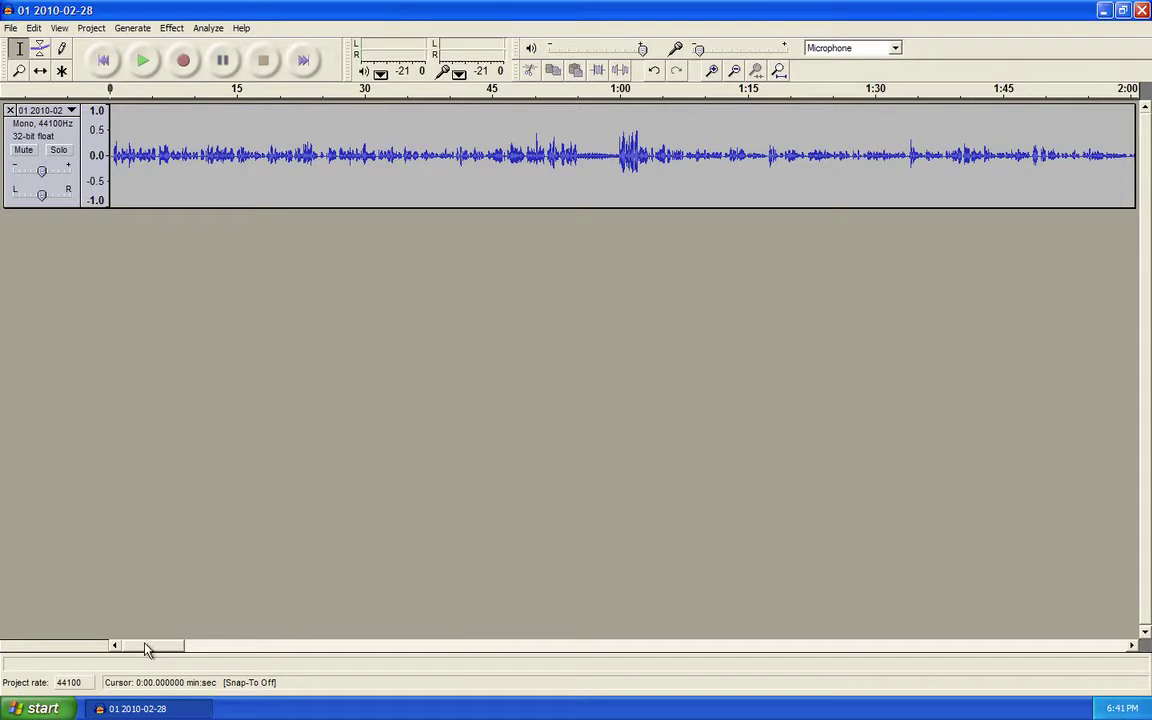
Step: Scroll to the end of the track and play from 31:39 to find where speech stops
drag(147, 645, 1103, 648)
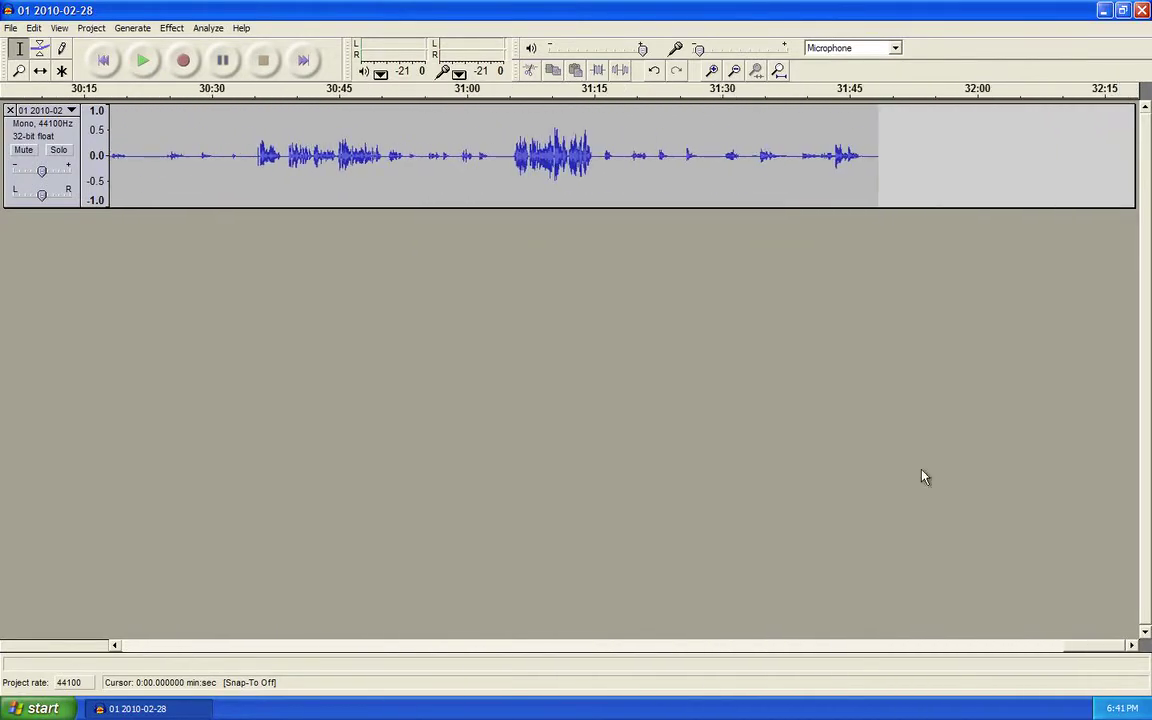
click(802, 176)
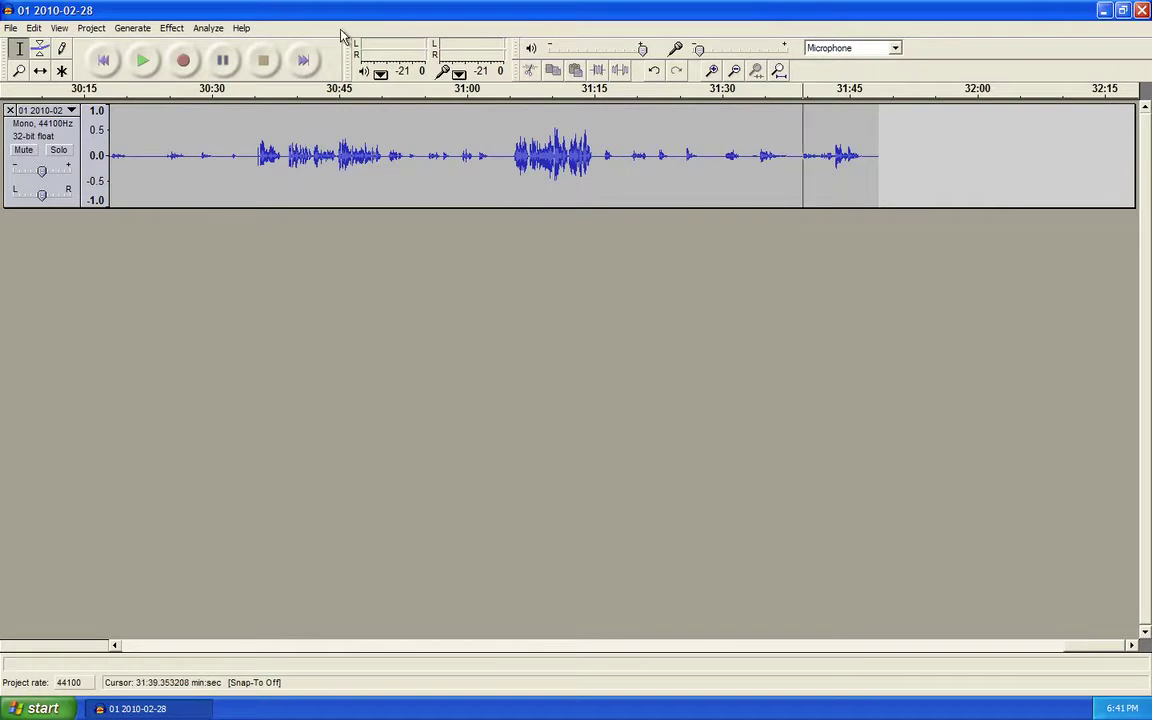
click(140, 60)
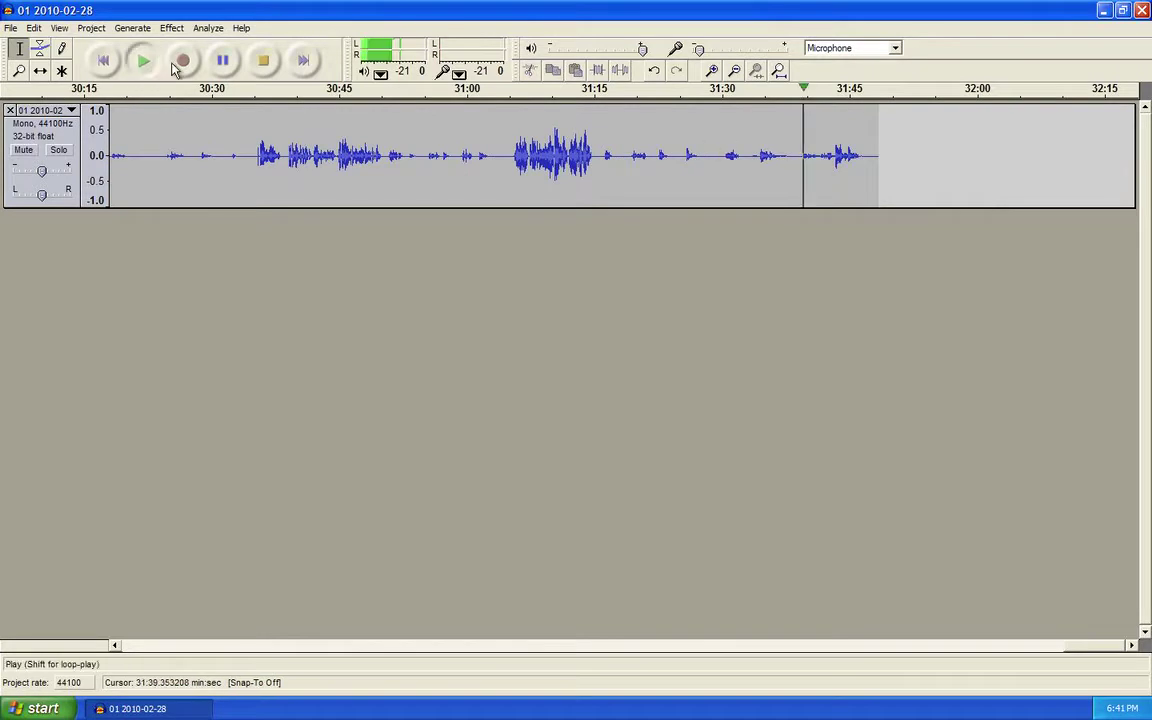
click(261, 61)
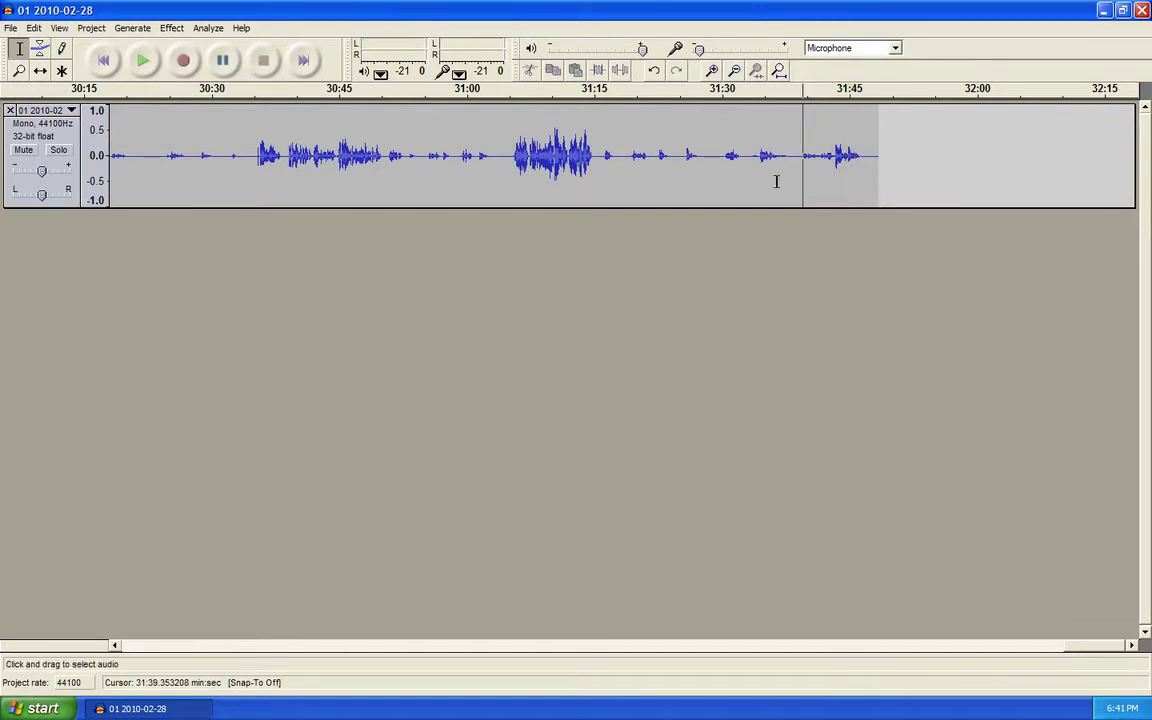
Step: Delete the trailing audio from about 31:43 to the end
drag(834, 148, 883, 146)
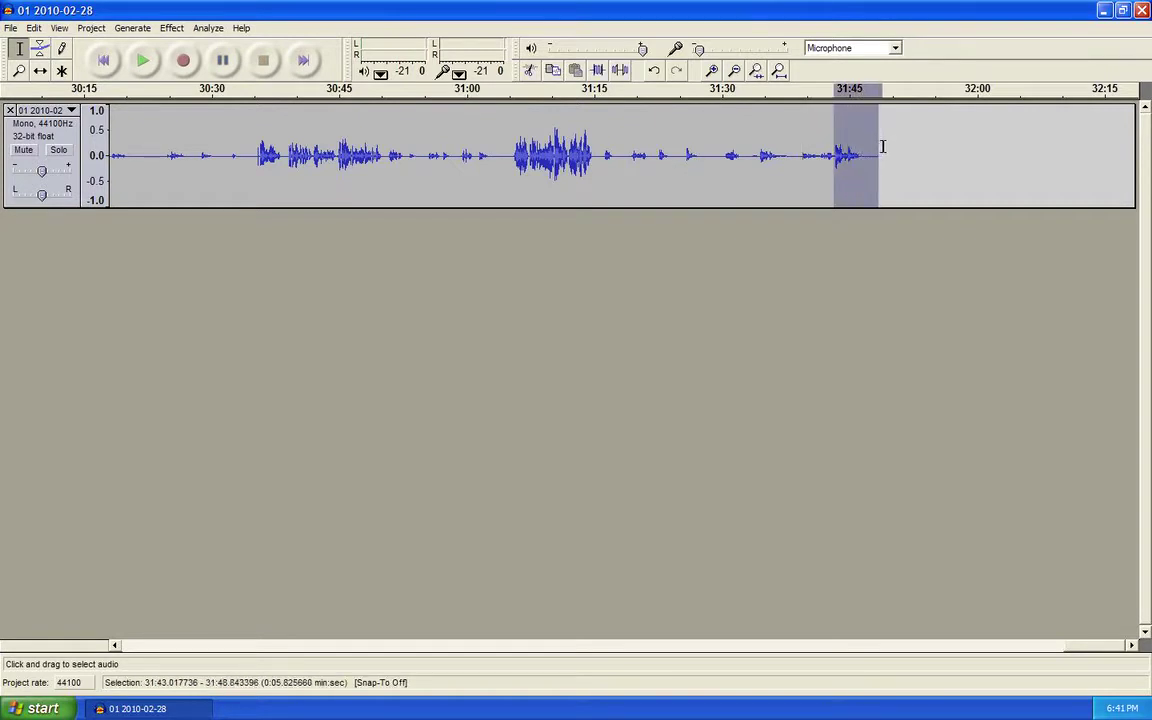
click(34, 28)
click(58, 142)
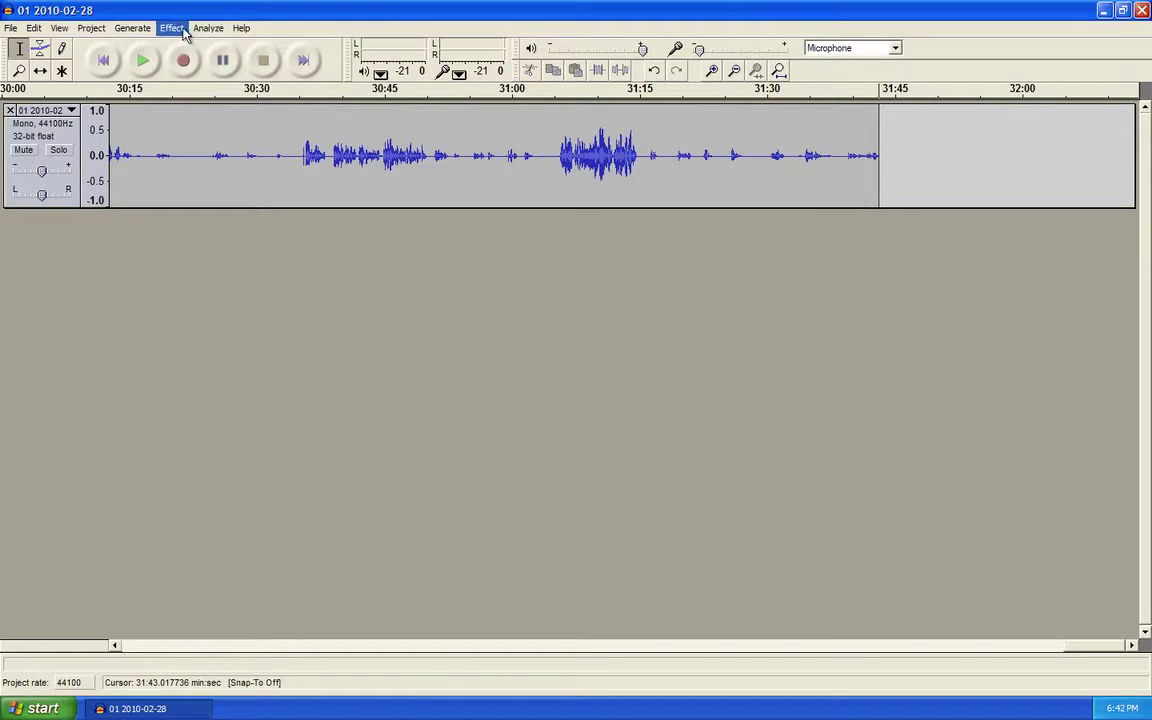
Step: Select the entire track
click(36, 28)
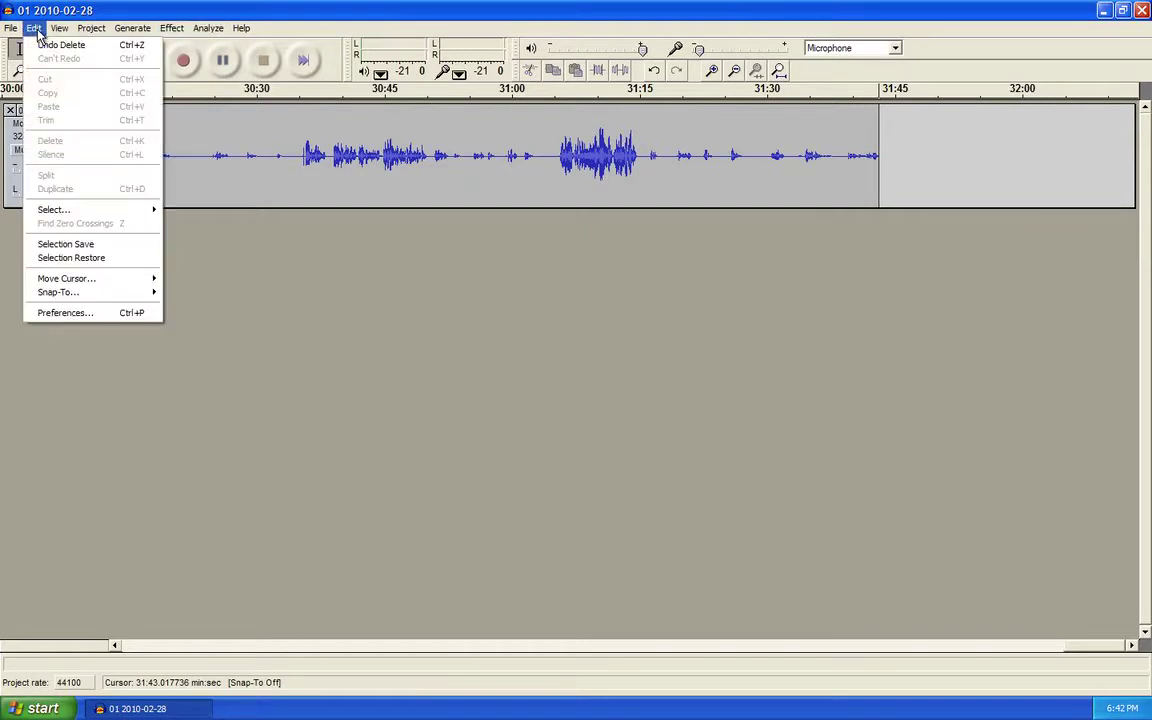
mouse_move(73, 214)
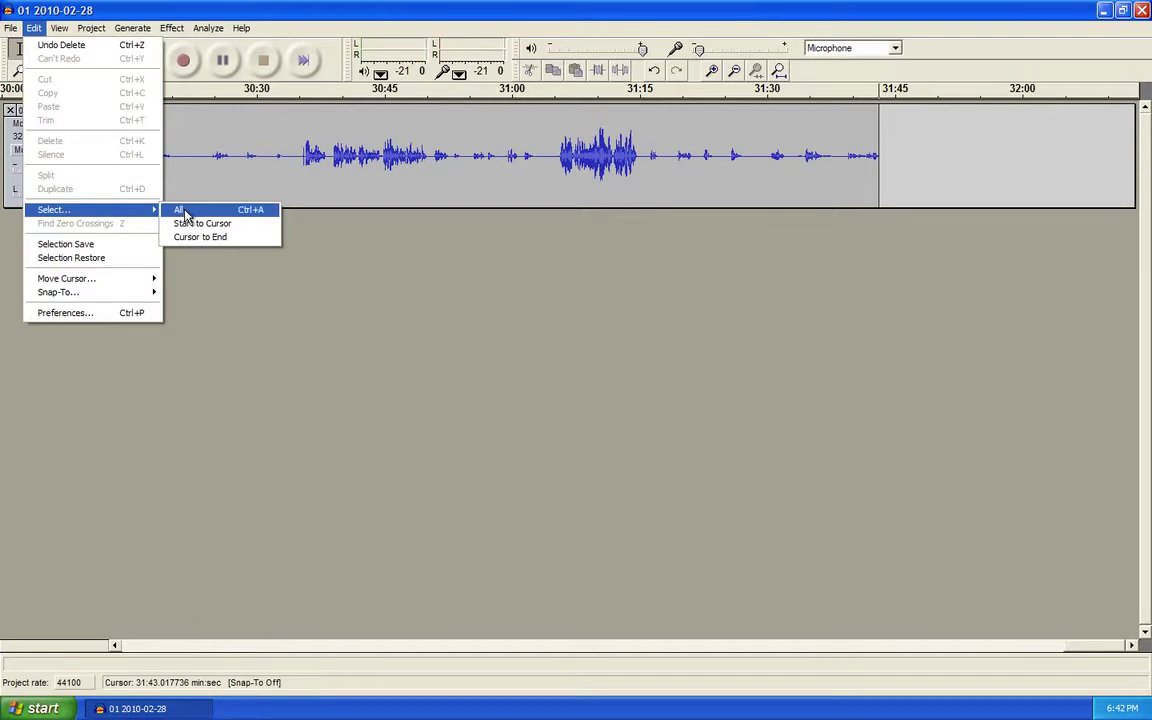
click(184, 212)
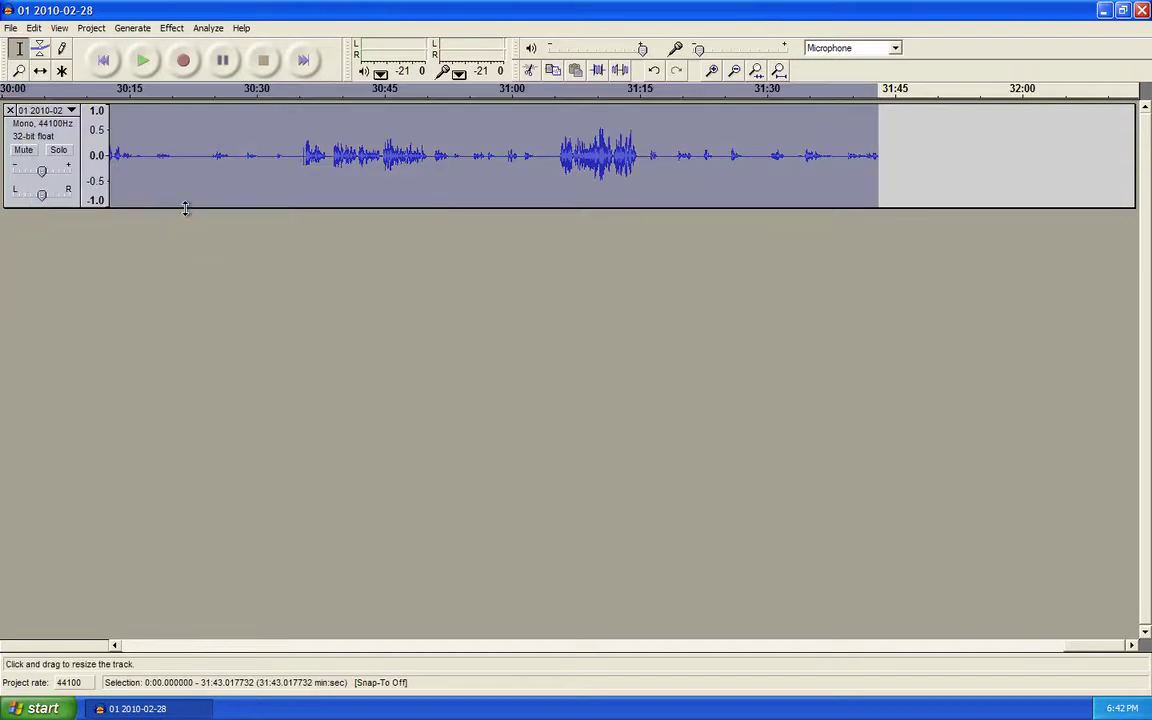
Step: Amplify the whole recording by 3 dB
click(172, 29)
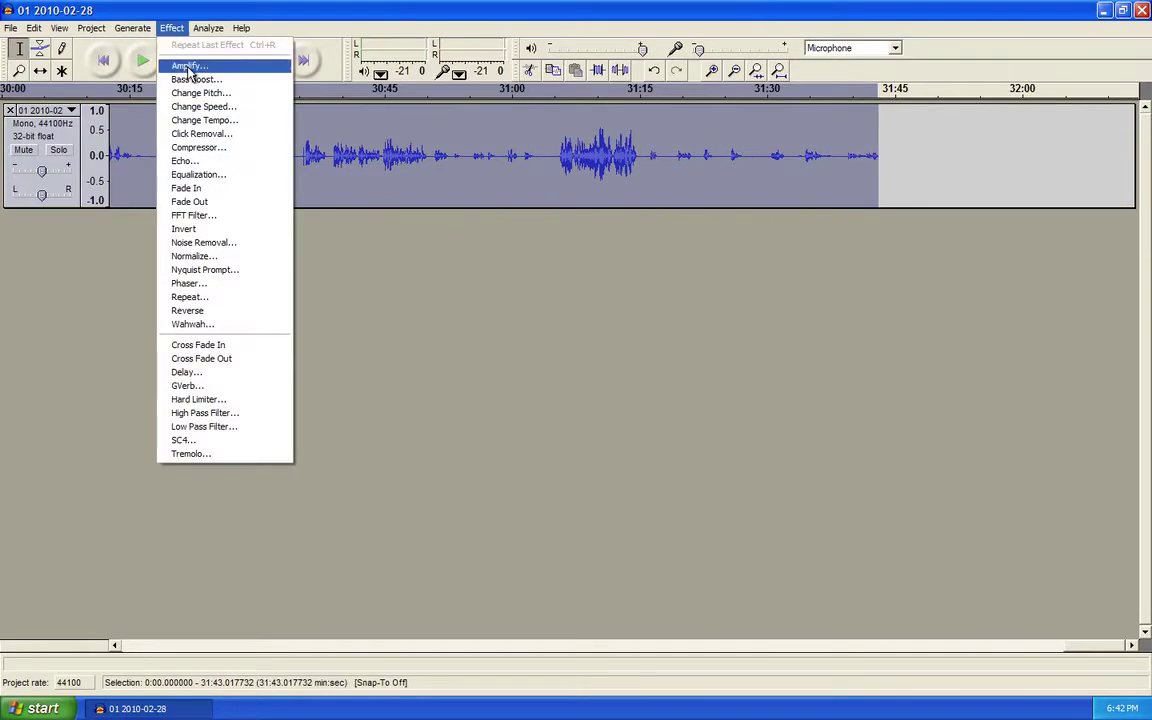
click(189, 67)
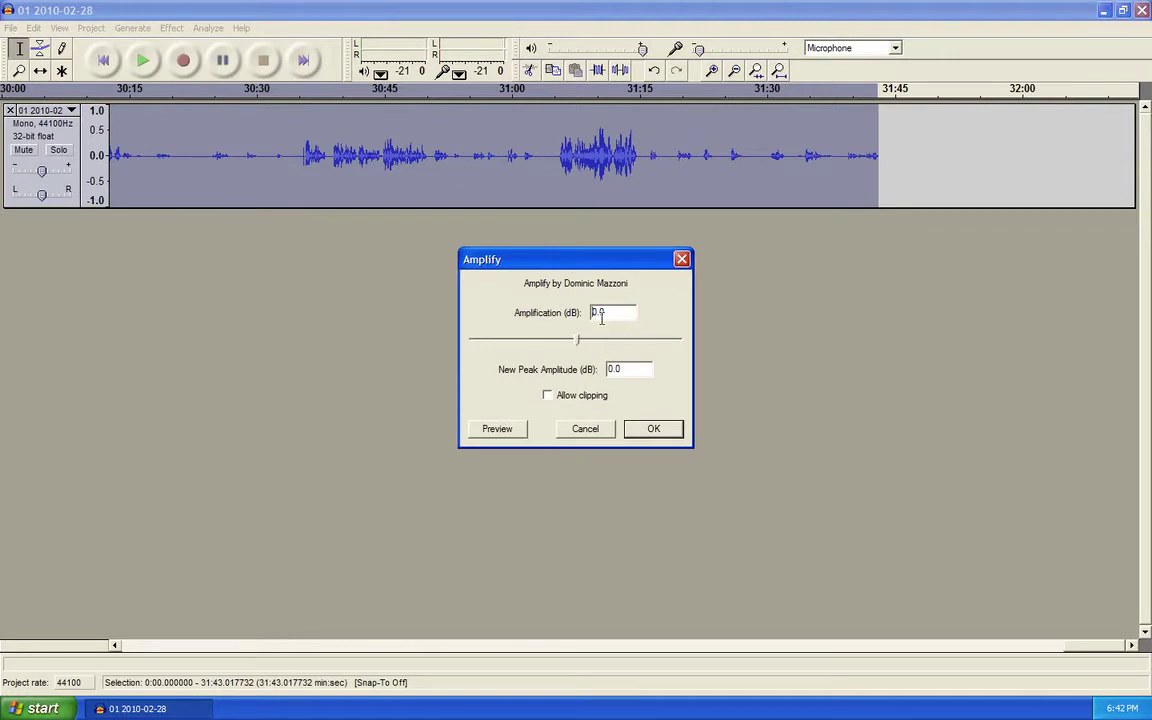
drag(611, 313, 586, 314)
text(3)
click(653, 429)
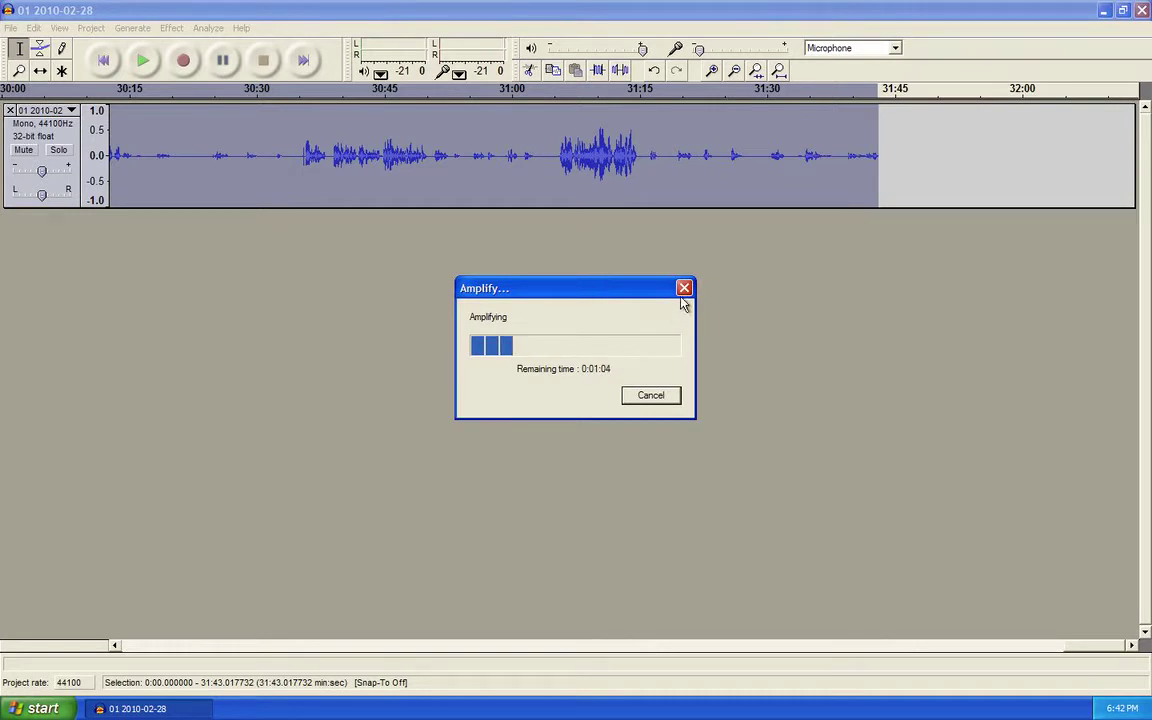
click(683, 291)
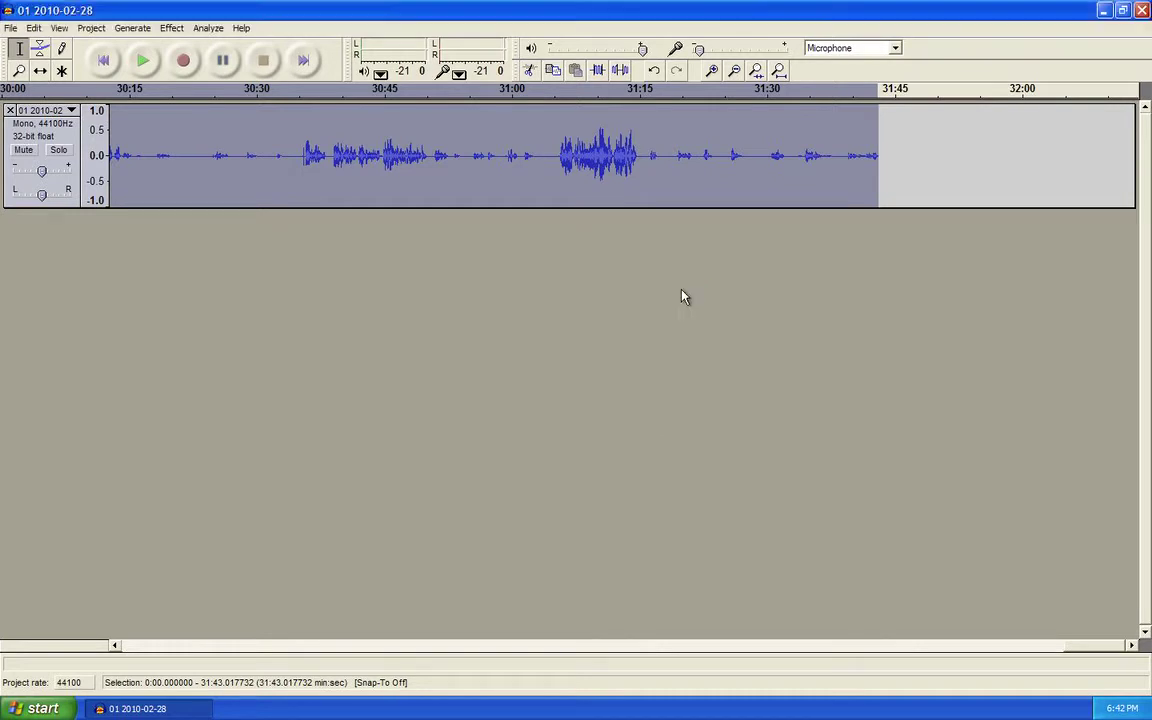
Step: Start an MP3 export of the selection and shorten the file name to 2010-02-28
click(12, 30)
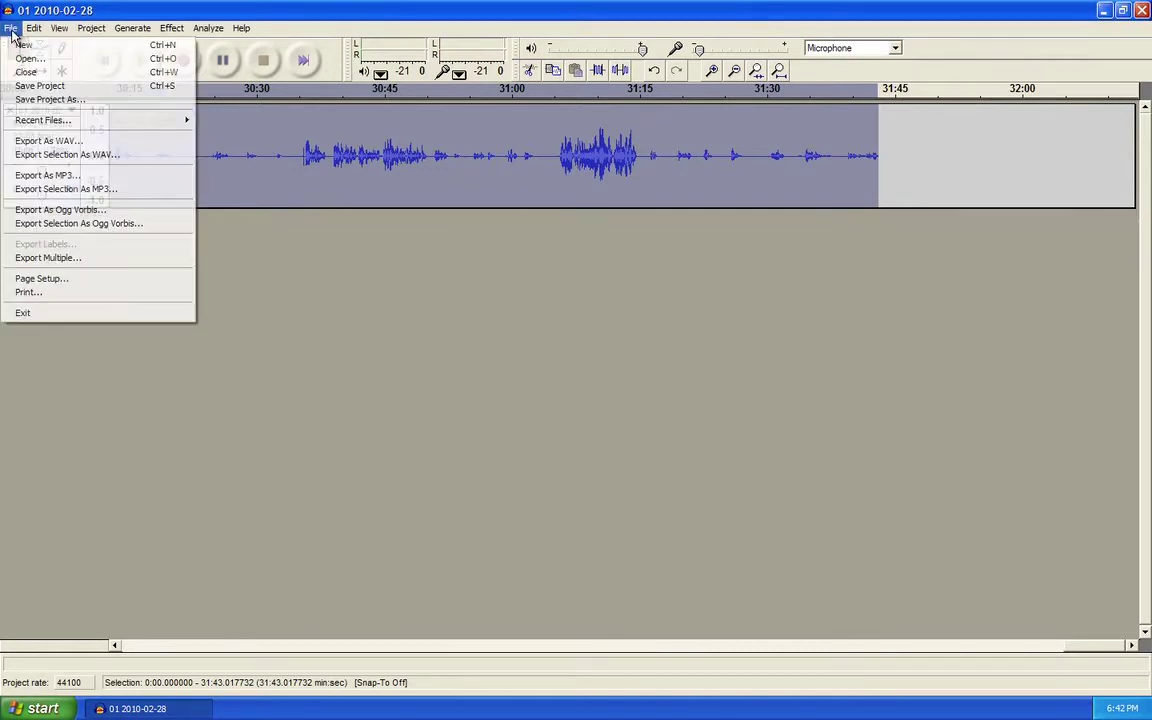
click(60, 176)
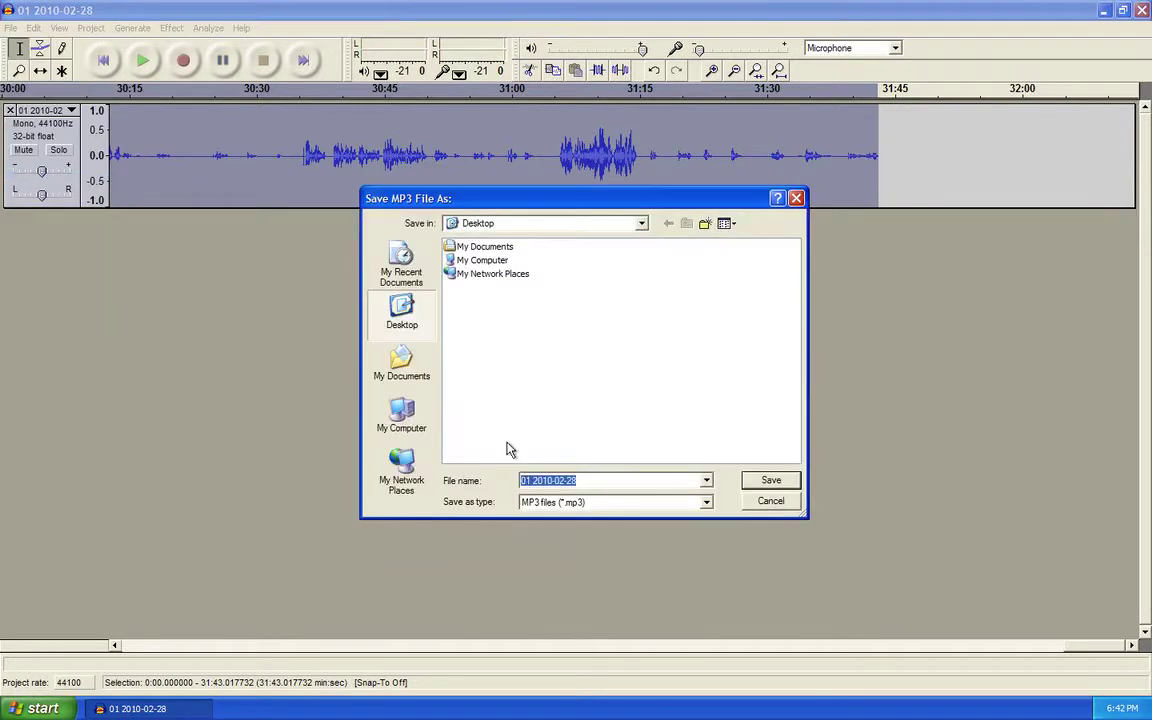
double_click(530, 480)
key(Delete)
key(Delete)
Step: Create a Sermons folder in My Documents > My Music and save the MP3 there
click(401, 365)
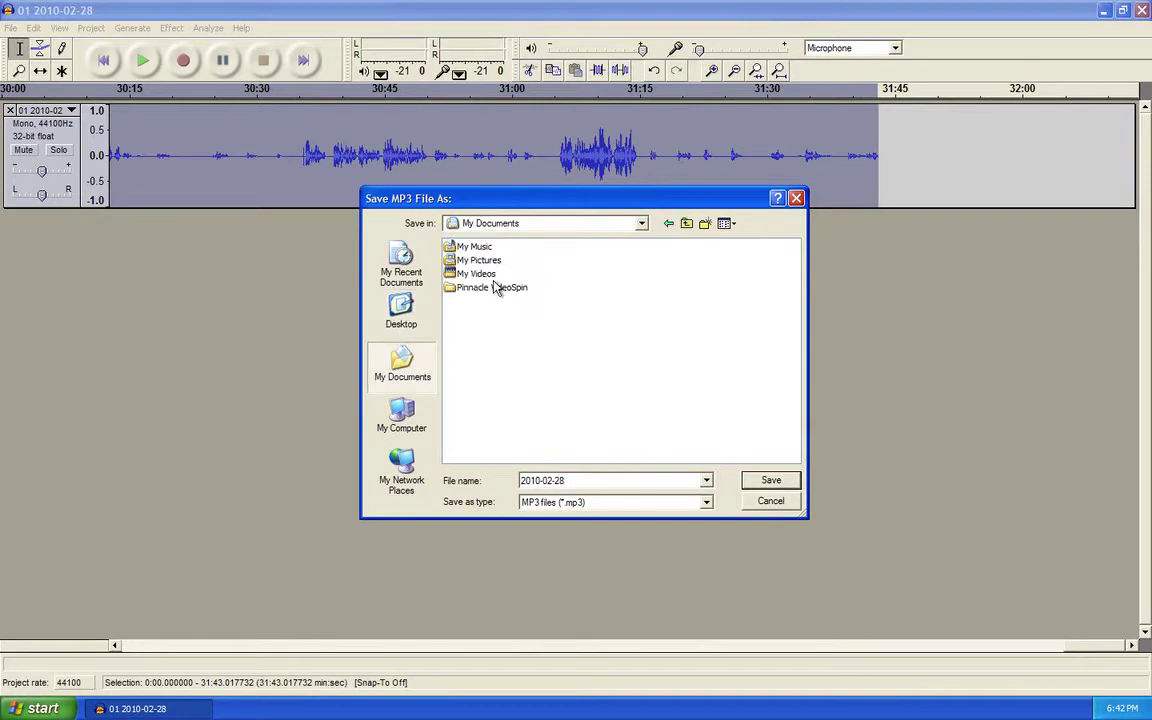
double_click(472, 247)
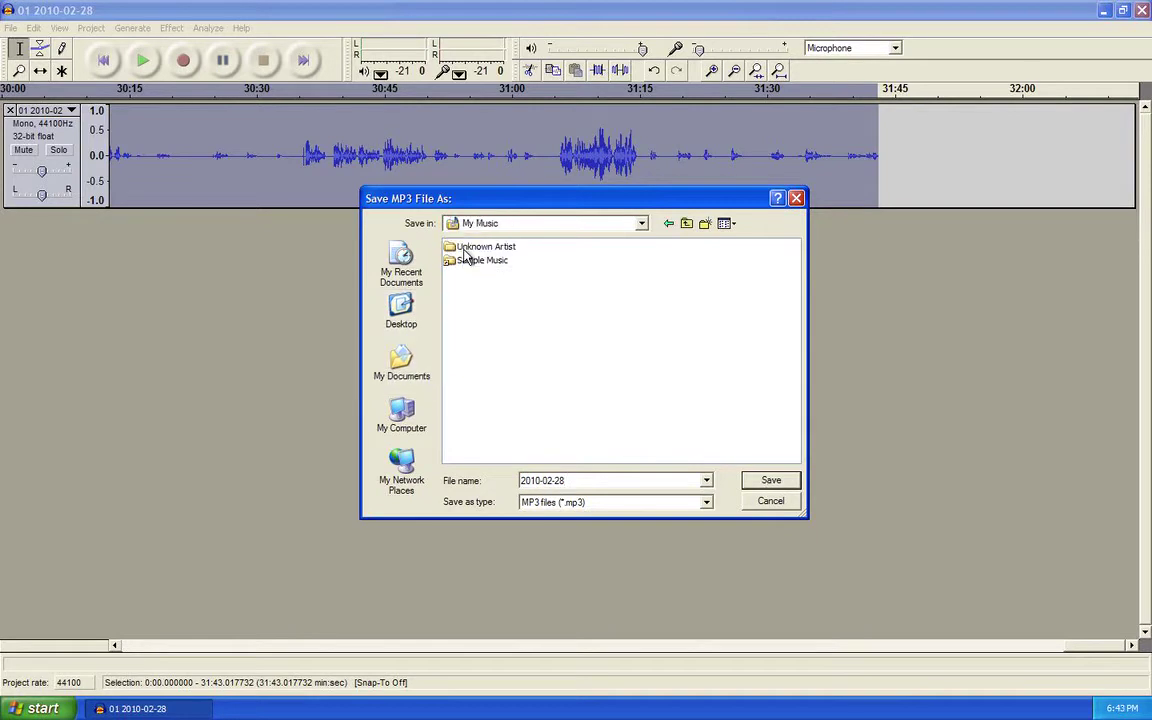
click(704, 224)
text(Sermons)
key(Return)
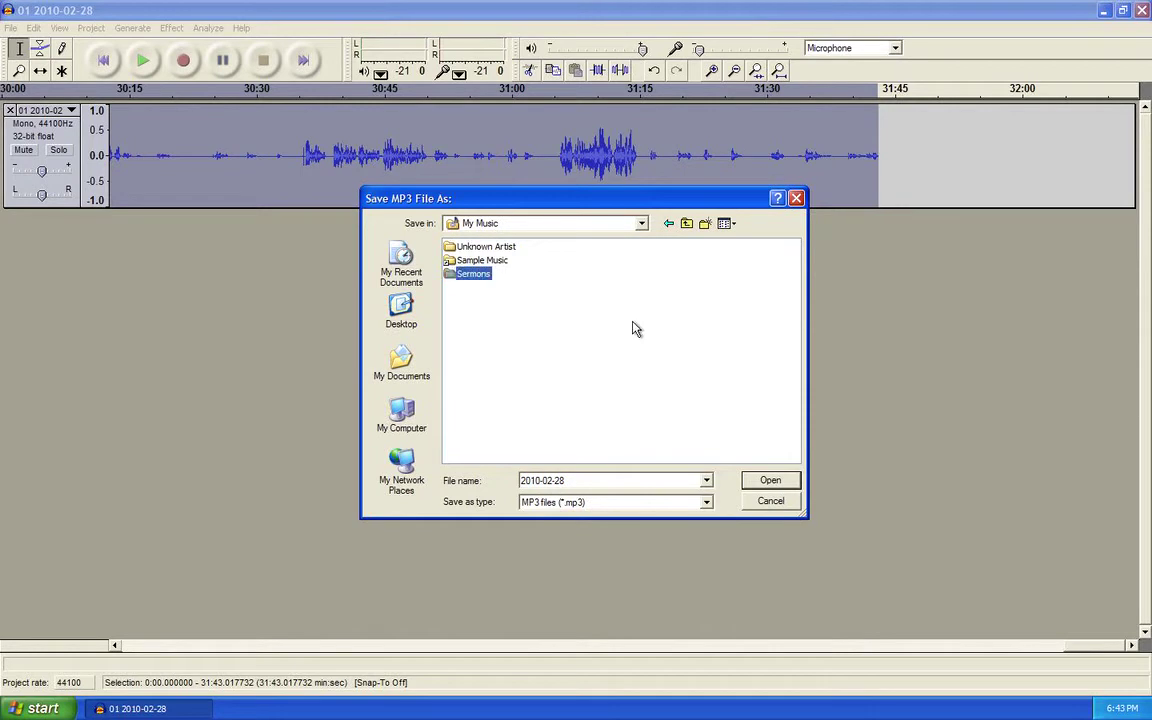
double_click(473, 273)
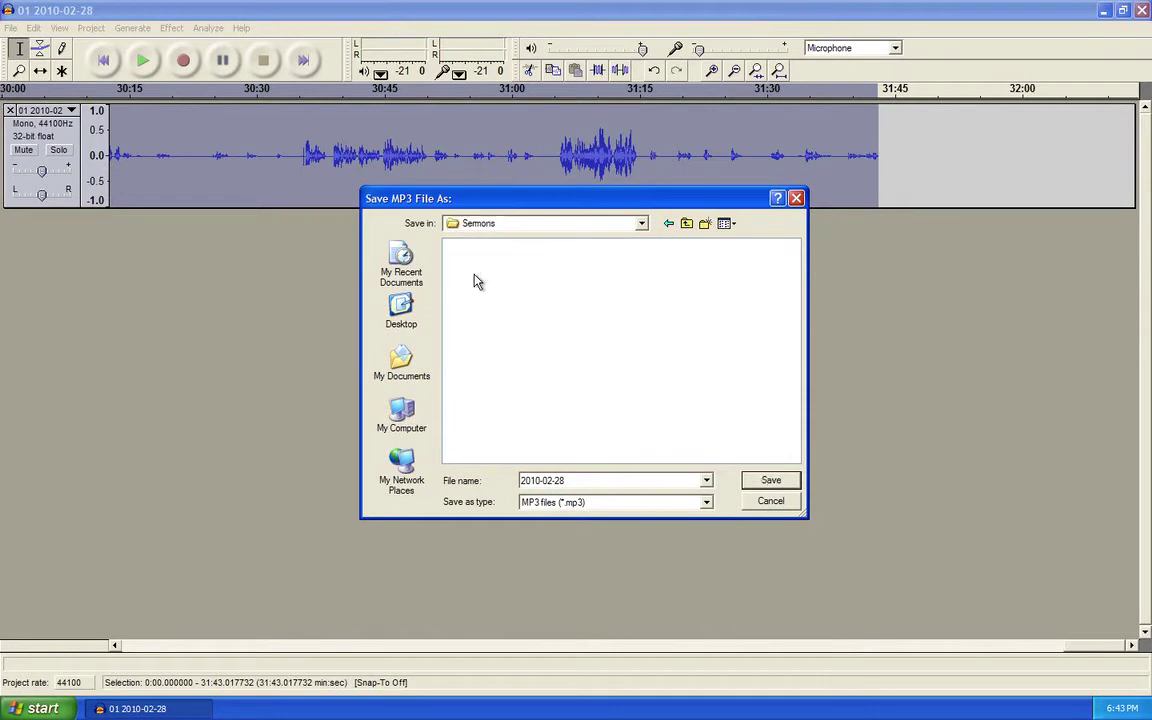
click(764, 481)
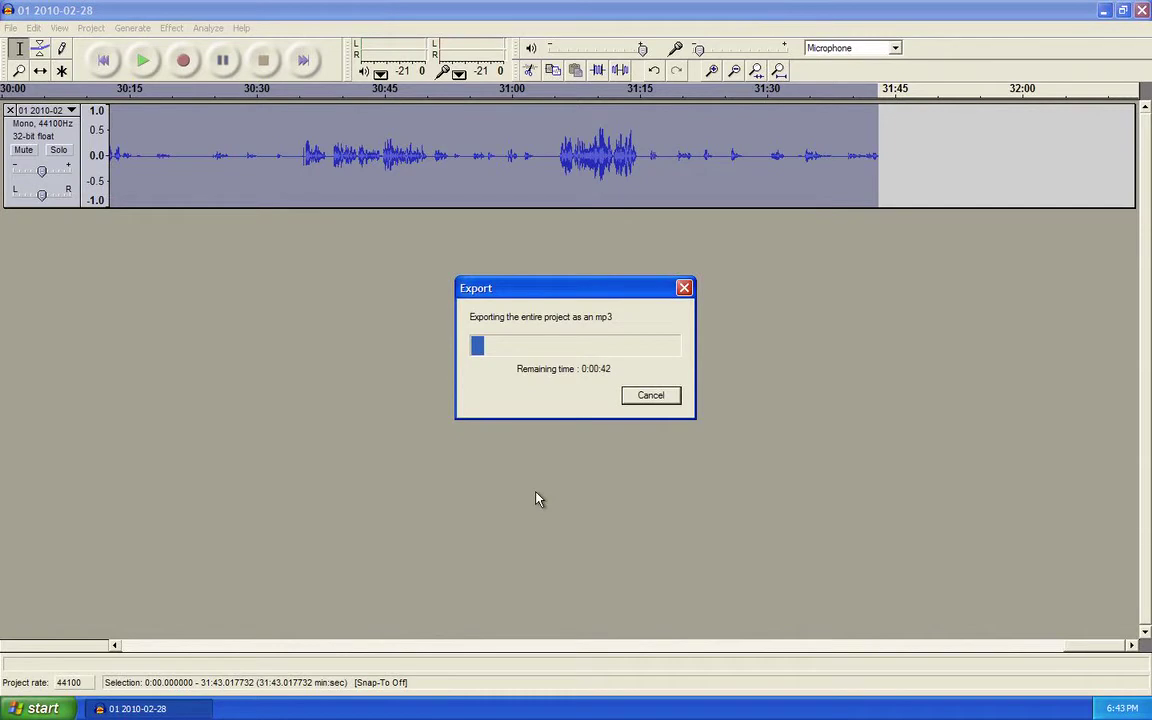